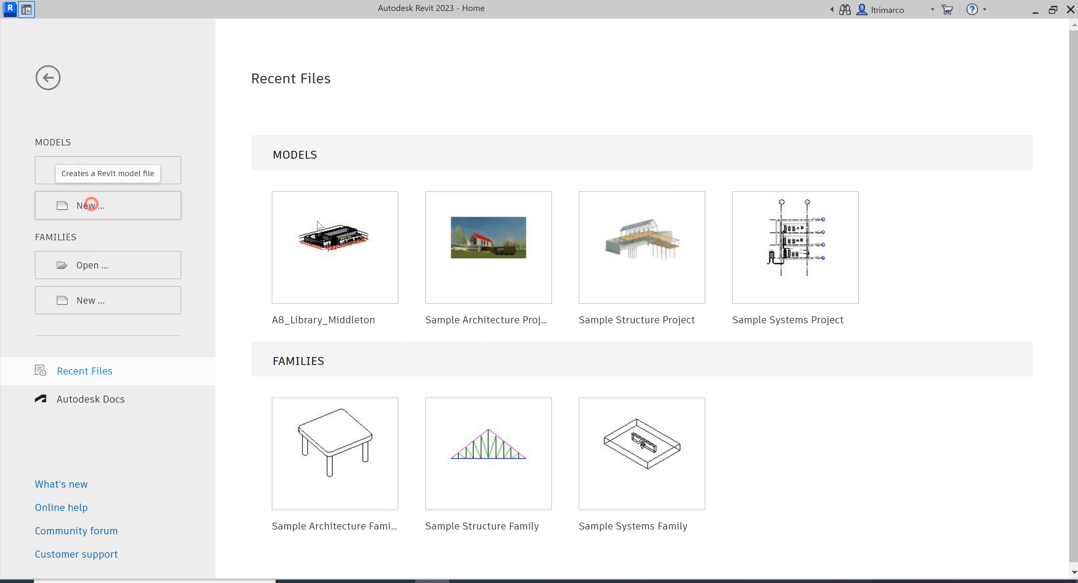
# Step: Create a new project from the Imperial-Architectural Template
pyautogui.click(89, 204)
pyautogui.moveTo(528, 224); pyautogui.dragTo(492, 152)
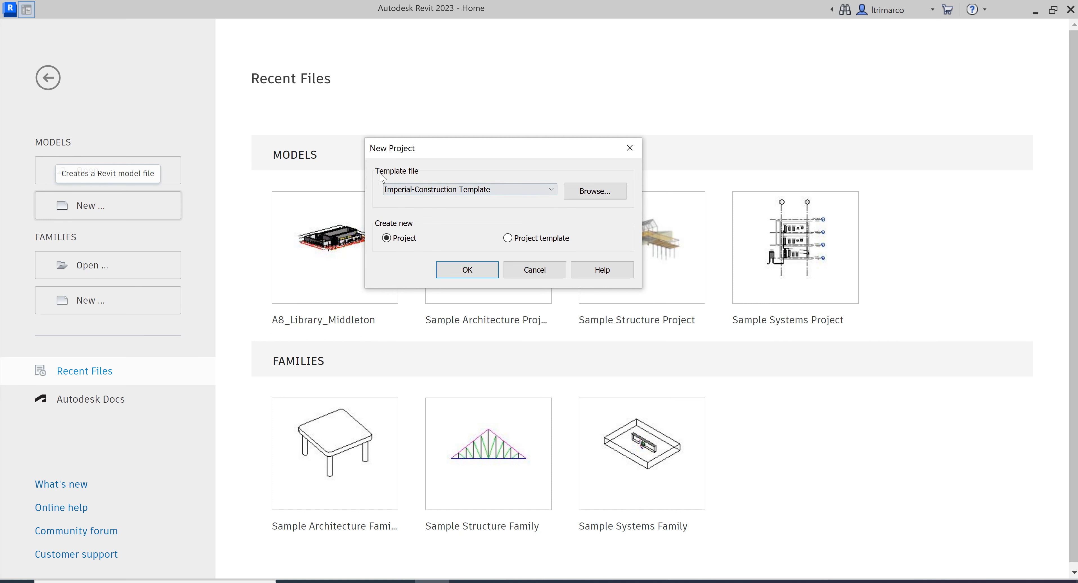
pyautogui.click(549, 190)
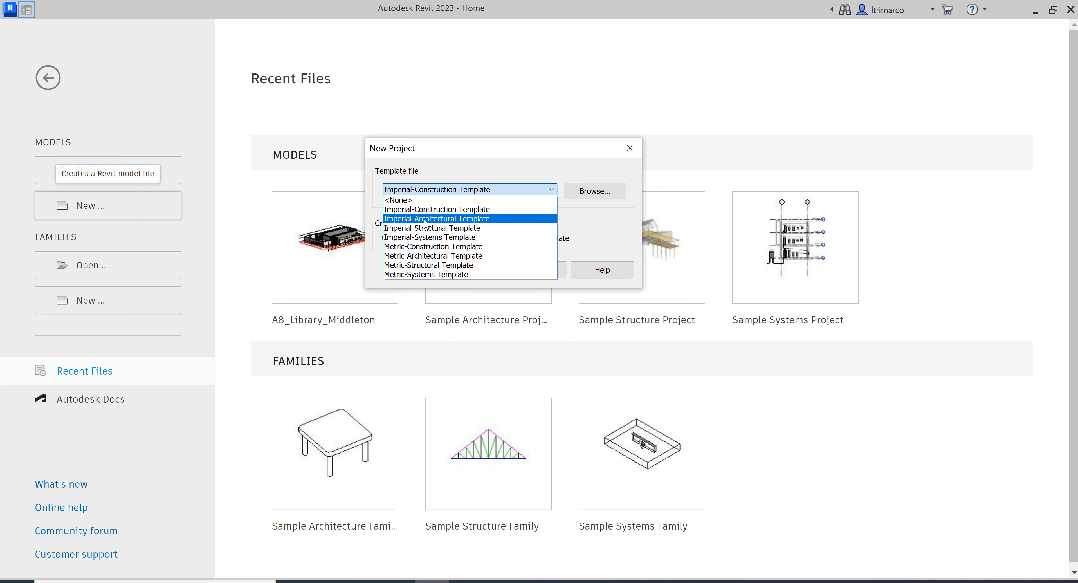
pyautogui.click(424, 219)
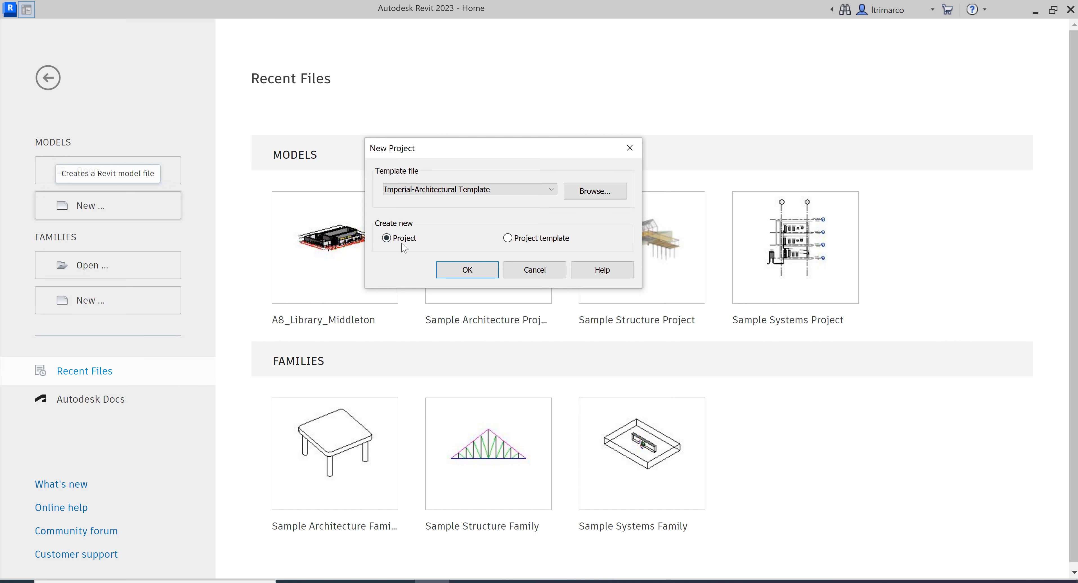
pyautogui.click(468, 269)
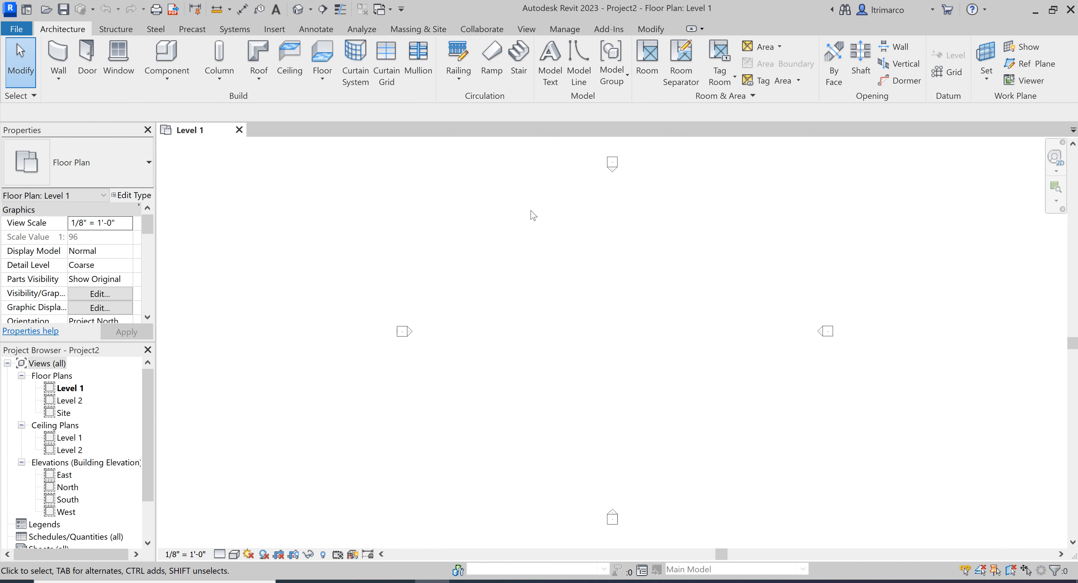
pyautogui.moveTo(592, 280); pyautogui.dragTo(551, 273, button='middle')
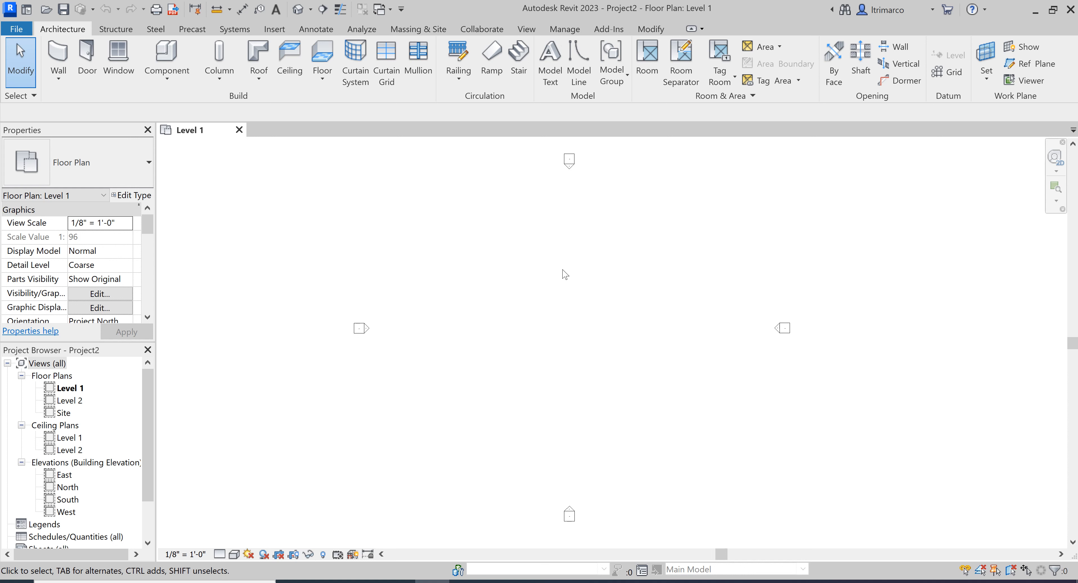
pyautogui.moveTo(584, 272)
pyautogui.mouseDown(button='middle')
pyautogui.moveTo(565, 273)
pyautogui.moveTo(567, 283)
pyautogui.mouseUp(button='middle')
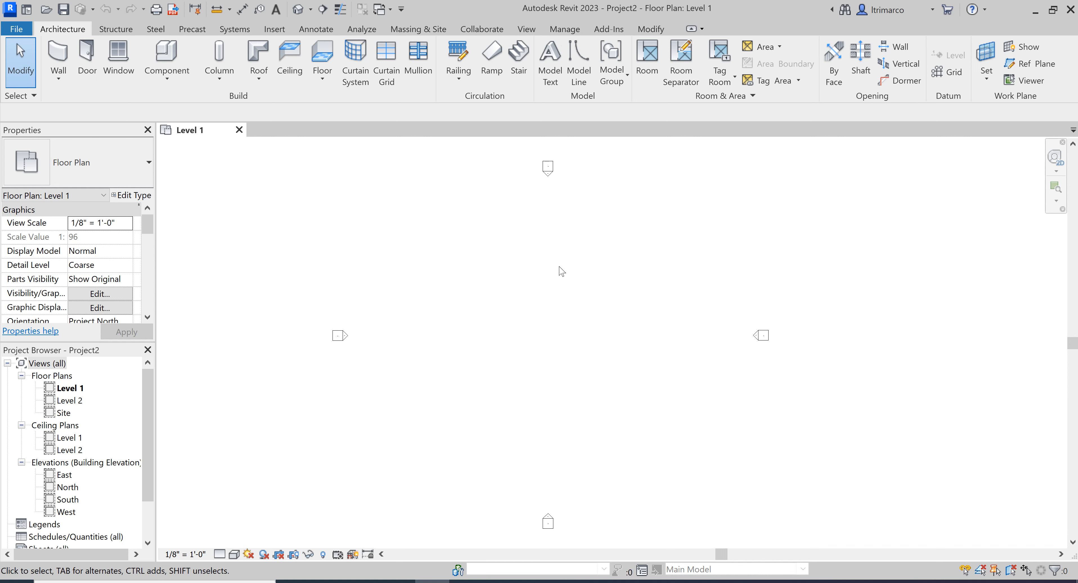
pyautogui.moveTo(621, 366); pyautogui.dragTo(608, 347, button='middle')
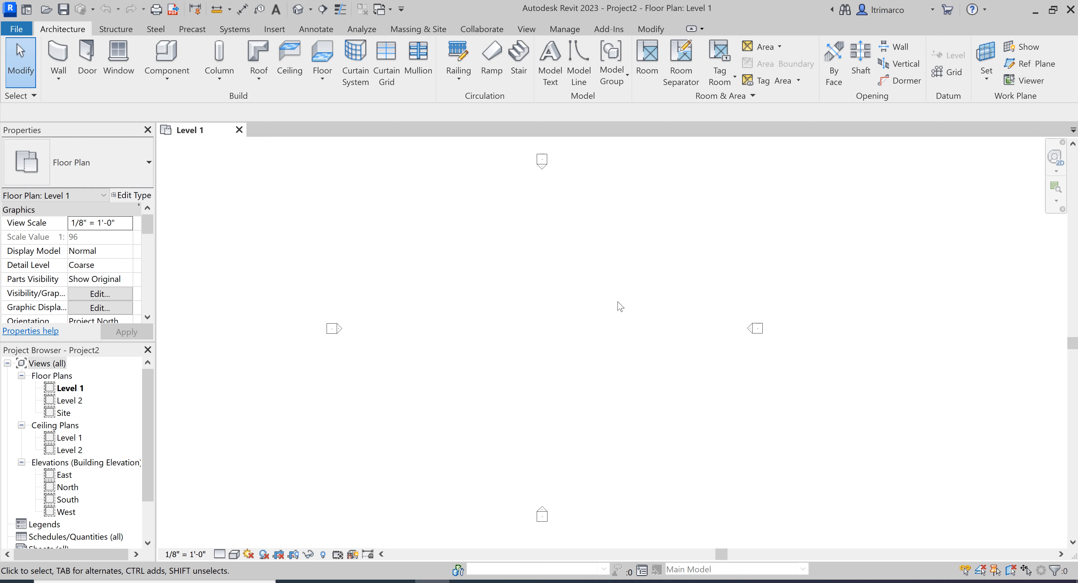
pyautogui.moveTo(590, 298)
pyautogui.mouseDown(button='middle')
pyautogui.moveTo(611, 303)
pyautogui.moveTo(554, 306)
pyautogui.moveTo(625, 348)
pyautogui.moveTo(629, 321)
pyautogui.moveTo(575, 313)
pyautogui.moveTo(588, 330)
pyautogui.moveTo(614, 308)
pyautogui.moveTo(563, 296)
pyautogui.moveTo(599, 284)
pyautogui.moveTo(560, 303)
pyautogui.moveTo(576, 294)
pyautogui.mouseUp(button='middle')
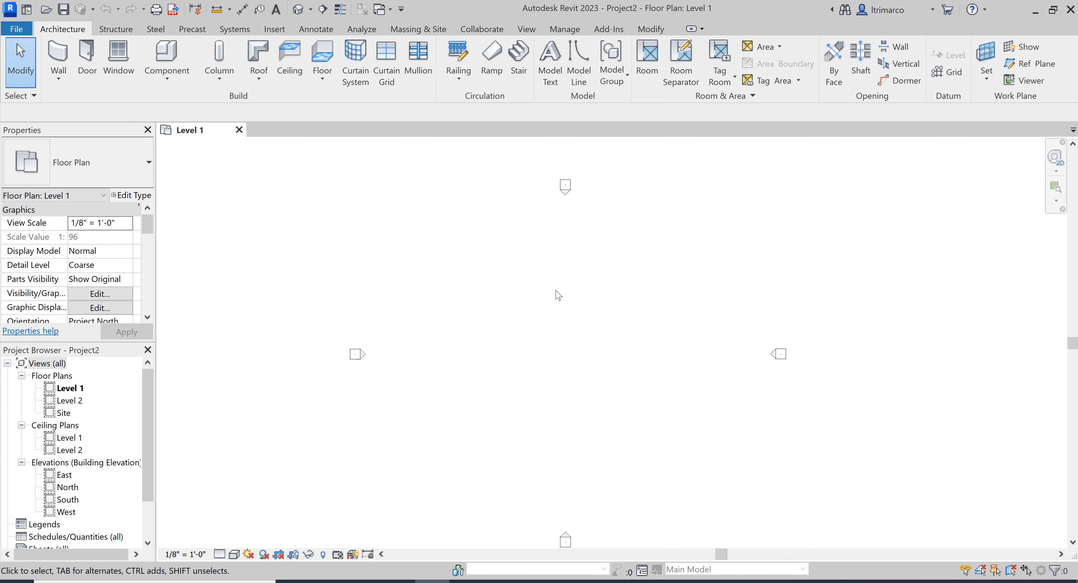
pyautogui.moveTo(602, 272); pyautogui.dragTo(585, 257, button='middle')
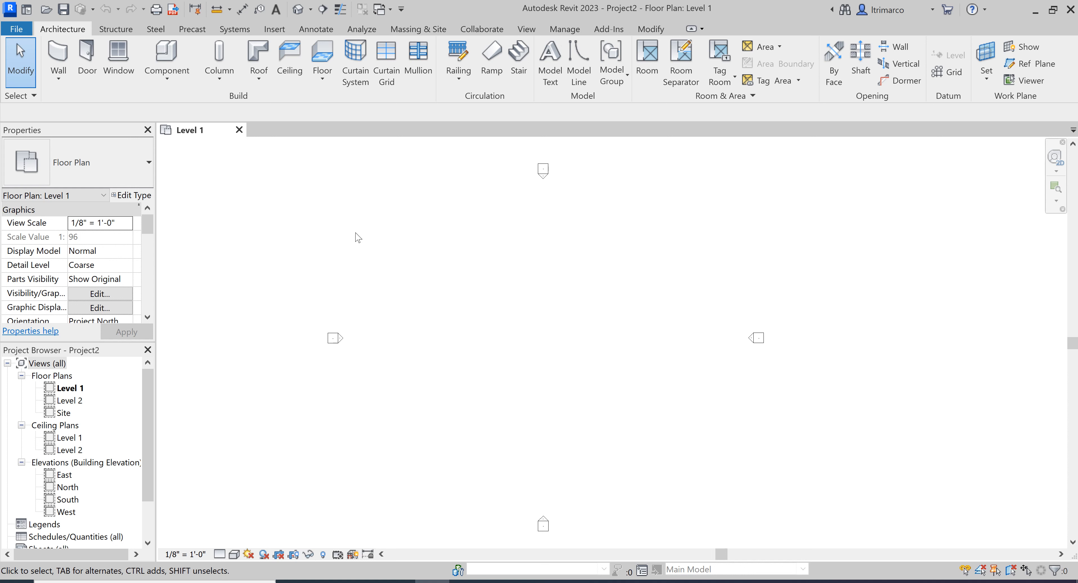
pyautogui.moveTo(400, 308)
pyautogui.mouseDown(button='middle')
pyautogui.moveTo(390, 308)
pyautogui.moveTo(414, 313)
pyautogui.moveTo(411, 297)
pyautogui.moveTo(419, 306)
pyautogui.mouseUp(button='middle')
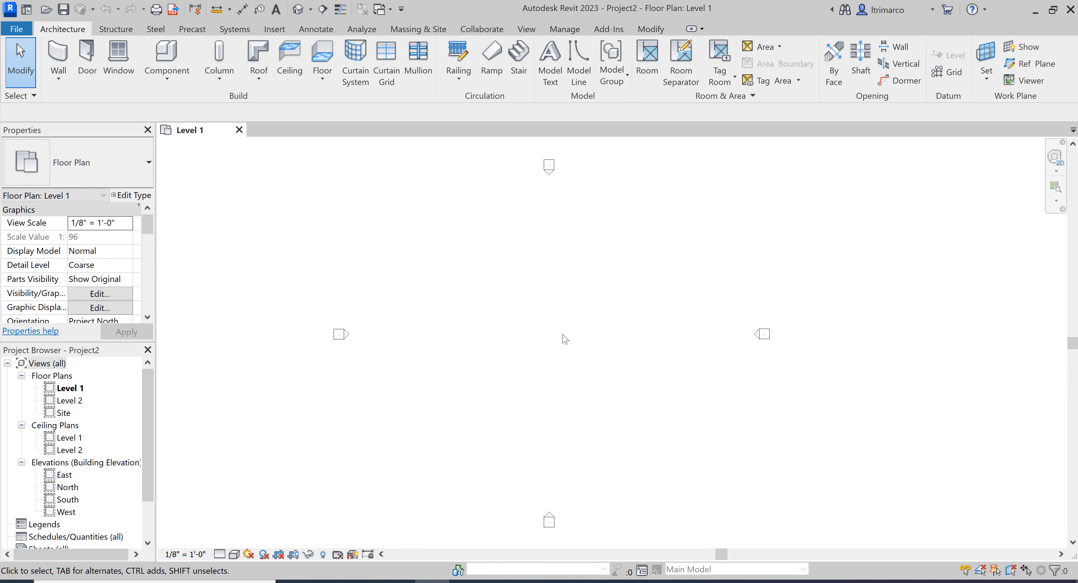
# Step: Start a CAD link and choose 2D_Cafe Plan_2020.dwg from the AutoCAD Files folder under DM2 > Revit on the Desktop
pyautogui.click(275, 29)
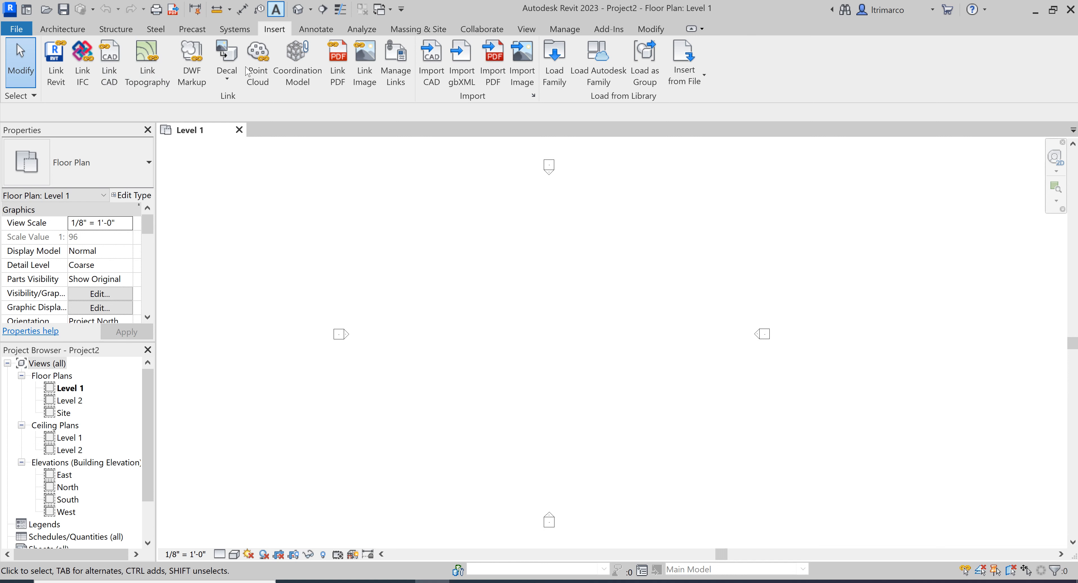
pyautogui.click(109, 81)
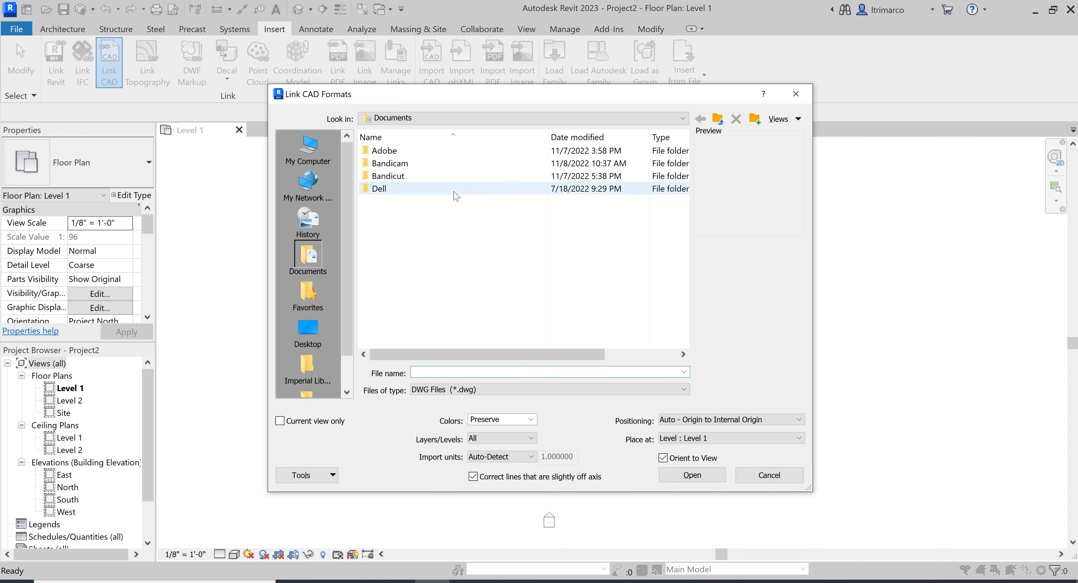
pyautogui.click(415, 119)
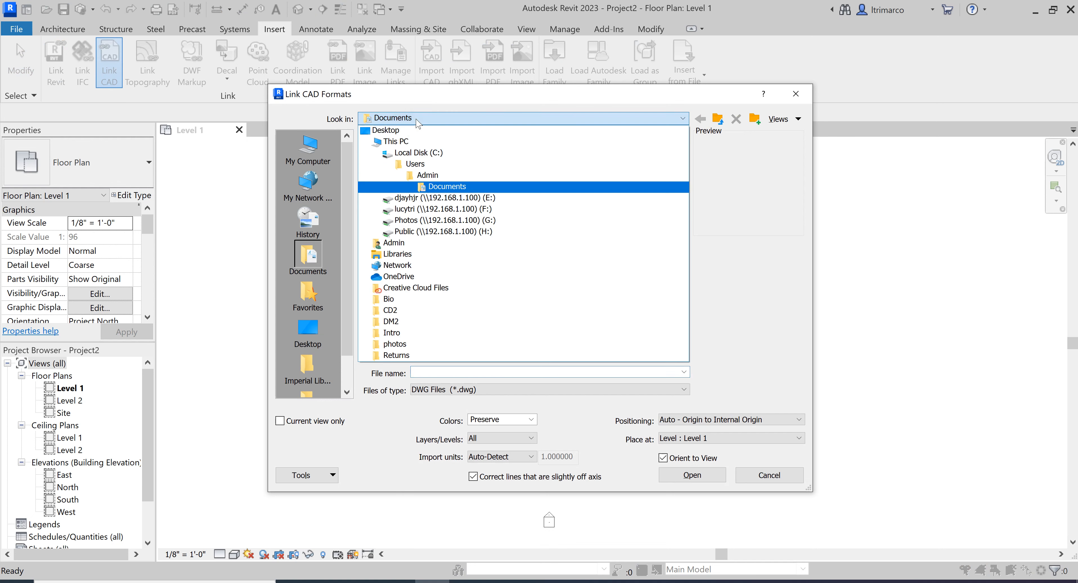
pyautogui.click(387, 128)
pyautogui.doubleClick(382, 253)
pyautogui.click(381, 164)
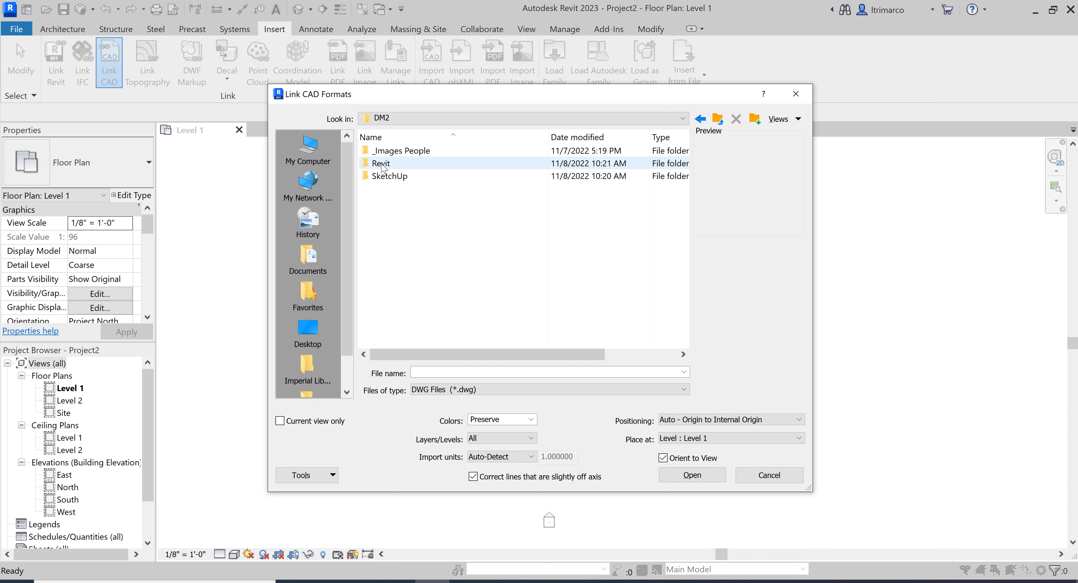
pyautogui.doubleClick(382, 164)
pyautogui.click(381, 152)
pyautogui.doubleClick(382, 152)
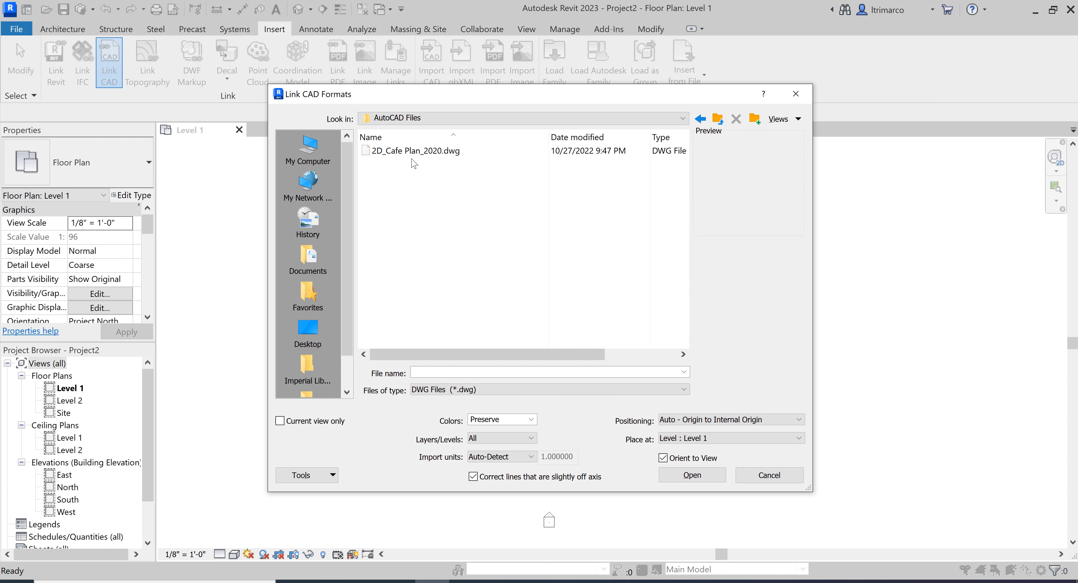
pyautogui.click(413, 152)
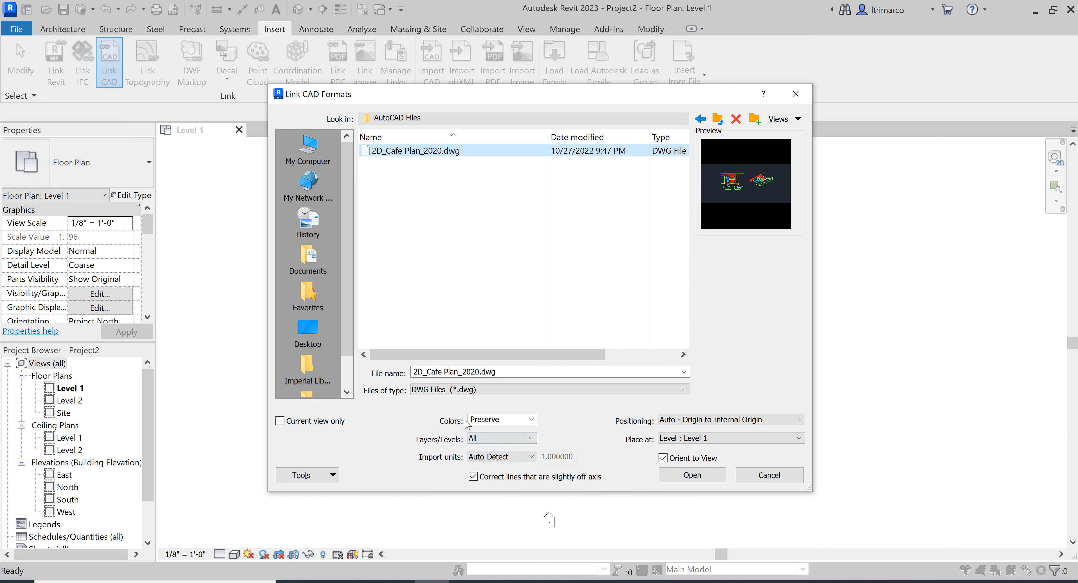
# Step: Link the chosen cafe drawing into Level 1 with its colors set to Preserve
pyautogui.click(485, 419)
pyautogui.click(531, 419)
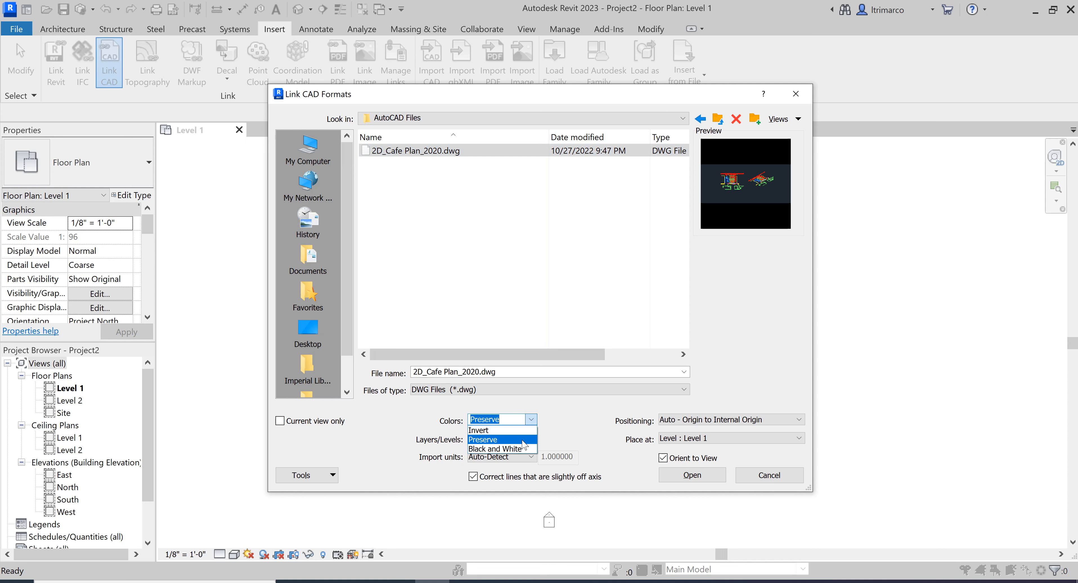
pyautogui.click(522, 441)
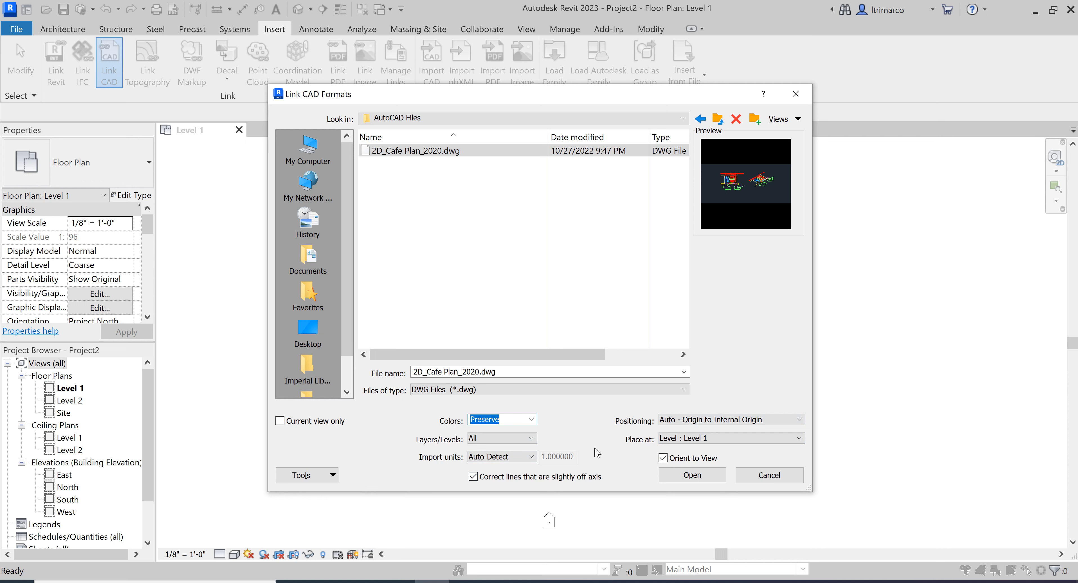
pyautogui.click(692, 475)
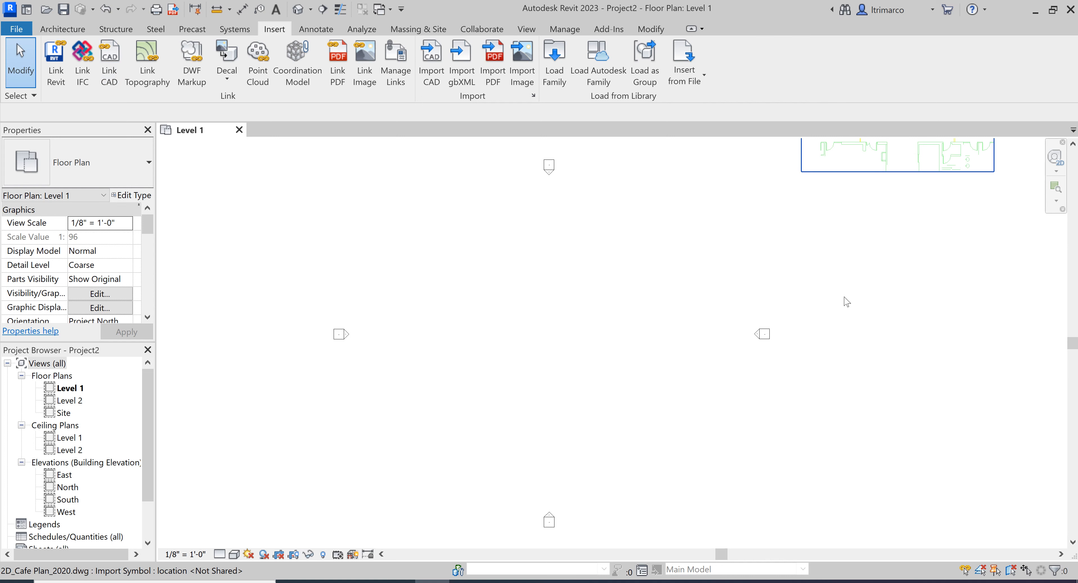
# Step: Examine the linked cafe plan as a single object and its location relative to the four elevation markers
pyautogui.scroll(-2, 690, 279)
pyautogui.scroll(-1, 689, 280)
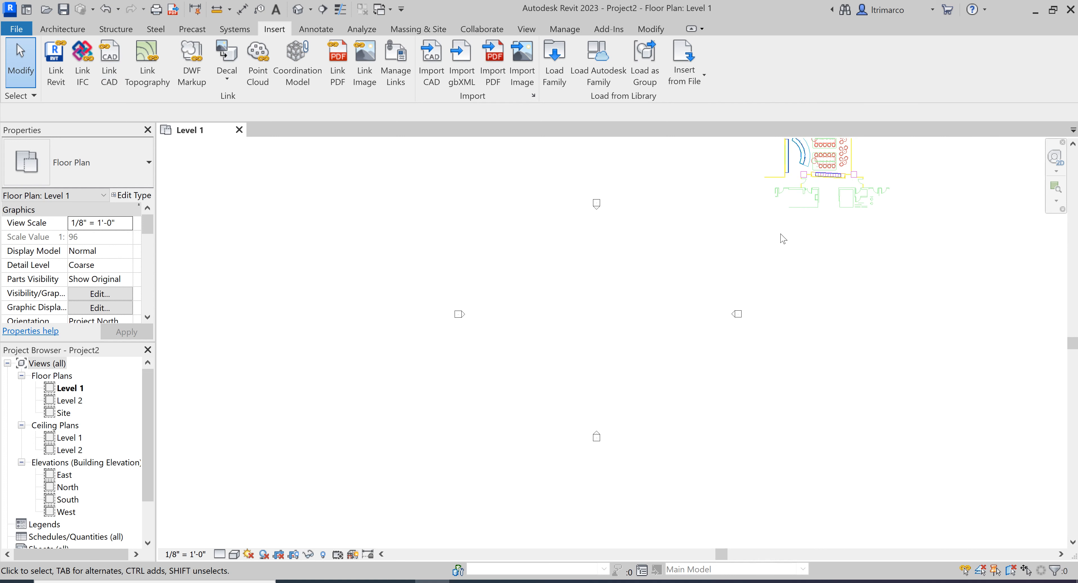
pyautogui.click(820, 187)
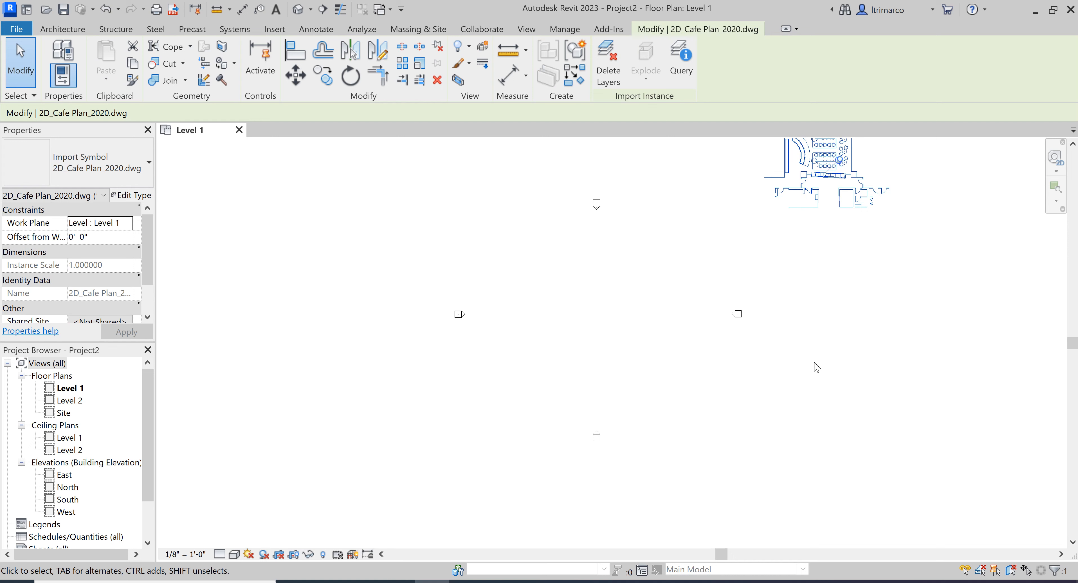
pyautogui.scroll(1, 825, 316)
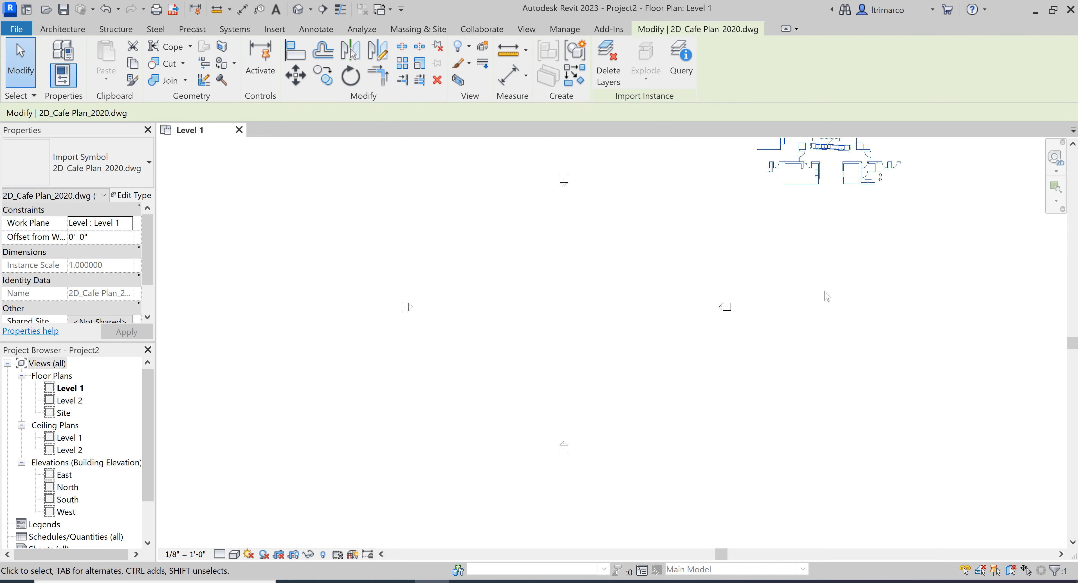
pyautogui.scroll(-2, 826, 298)
pyautogui.moveTo(826, 298); pyautogui.dragTo(800, 337, button='middle')
pyautogui.scroll(3, 835, 201)
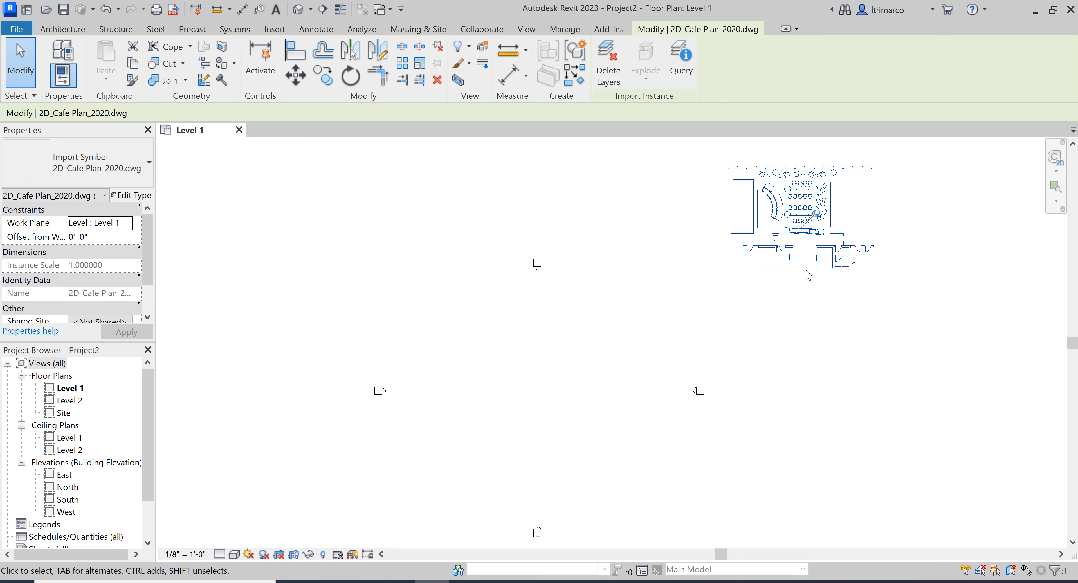
pyautogui.click(806, 301)
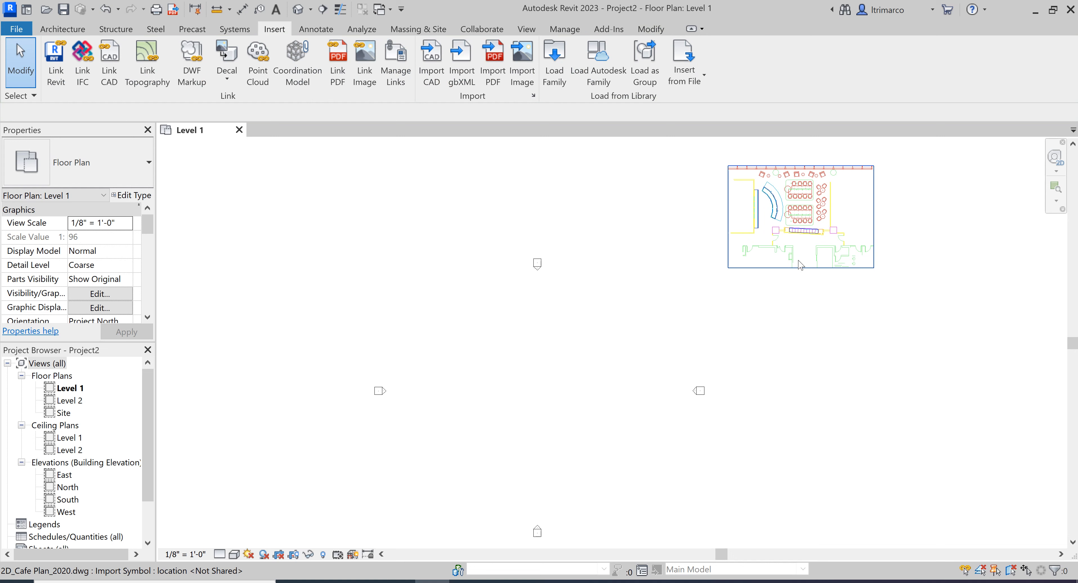
pyautogui.click(807, 255)
pyautogui.click(813, 230)
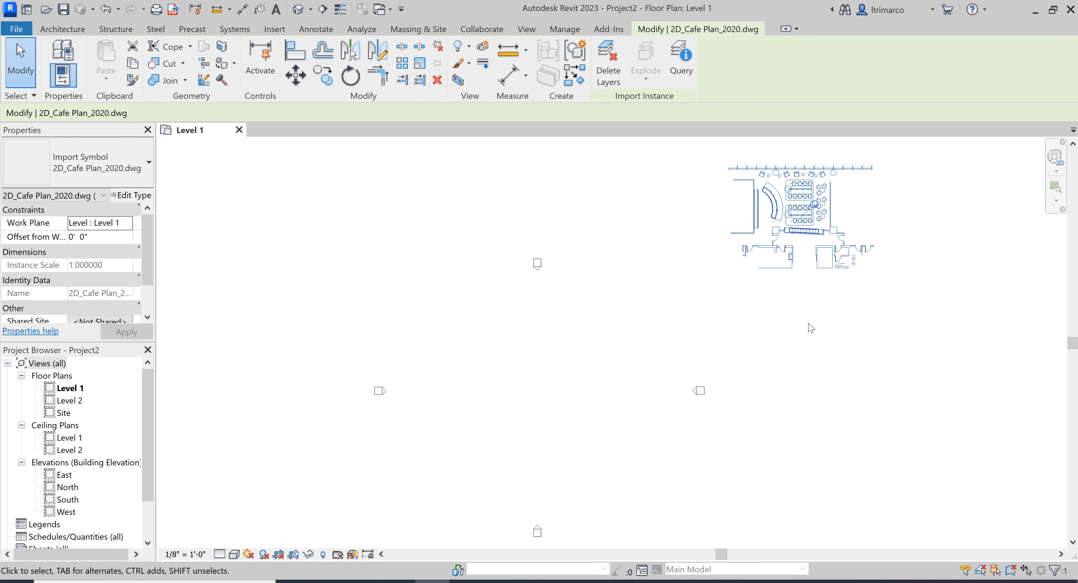
pyautogui.scroll(-1, 797, 337)
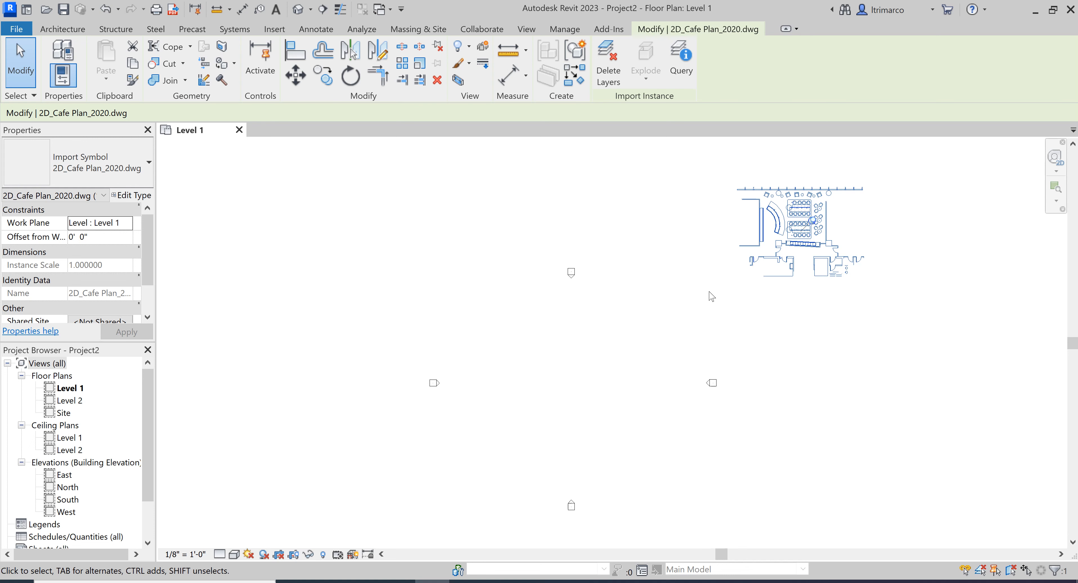
pyautogui.scroll(-1, 707, 377)
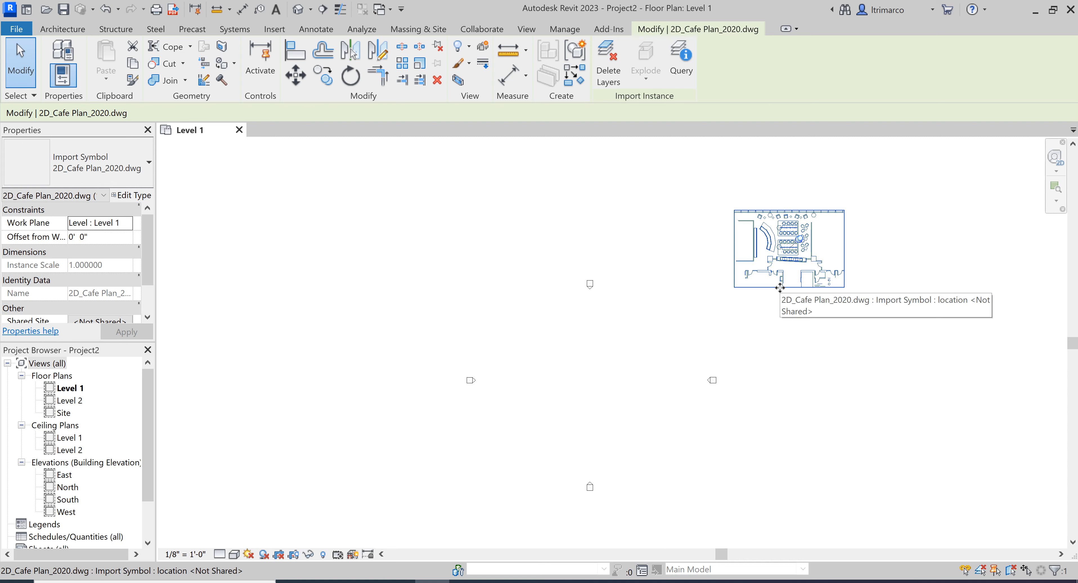
# Step: Select all four elevation markers together, leaving the linked cafe plan out of the selection
pyautogui.click(684, 373)
pyautogui.moveTo(724, 505); pyautogui.dragTo(424, 272)
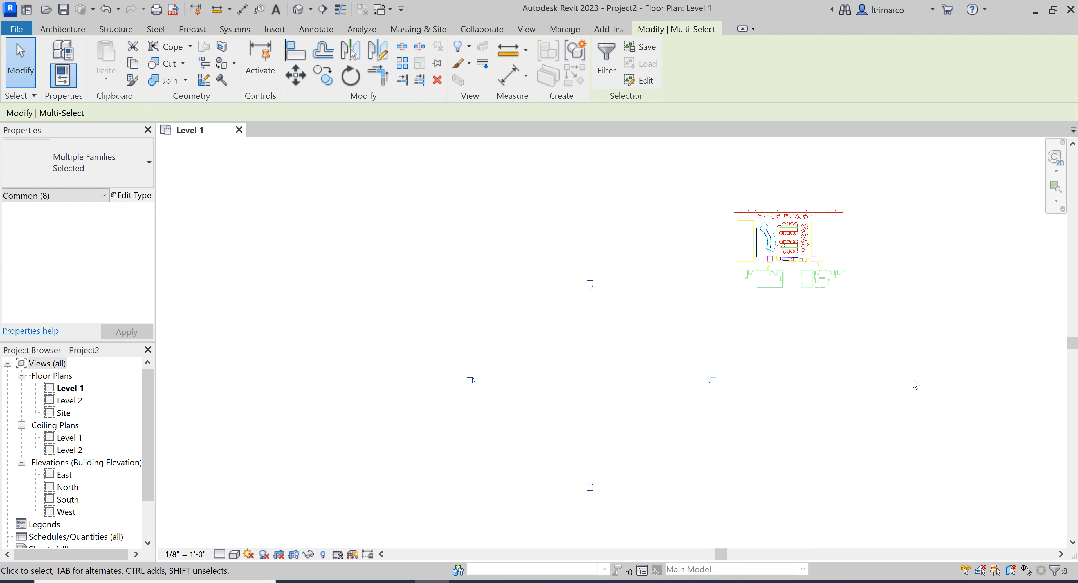
pyautogui.click(658, 429)
pyautogui.moveTo(729, 498); pyautogui.dragTo(462, 280)
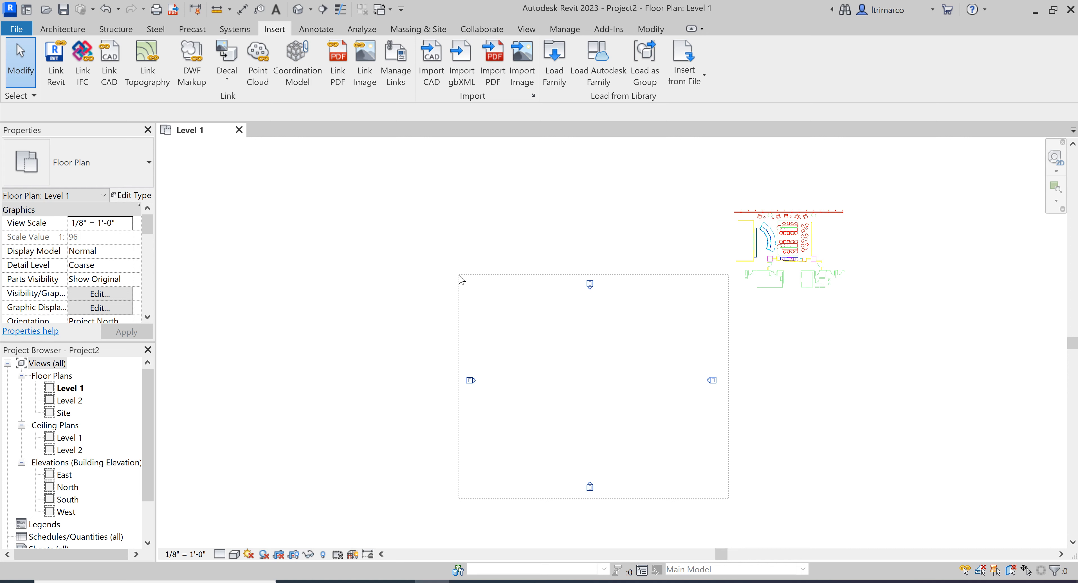
pyautogui.moveTo(462, 279); pyautogui.dragTo(461, 279)
pyautogui.moveTo(734, 512); pyautogui.dragTo(412, 277)
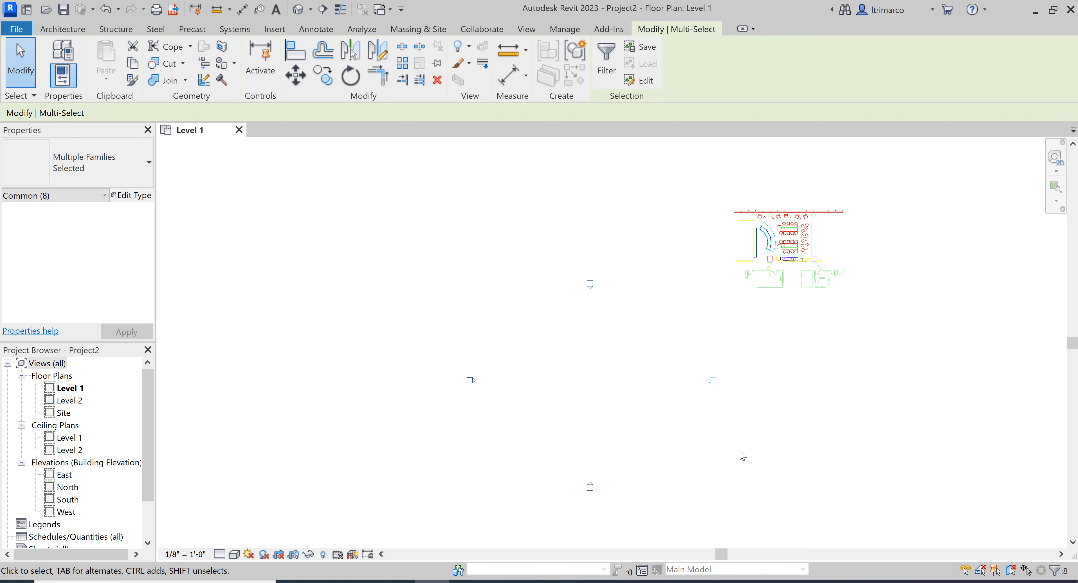
pyautogui.click(768, 445)
pyautogui.moveTo(725, 522); pyautogui.dragTo(430, 262)
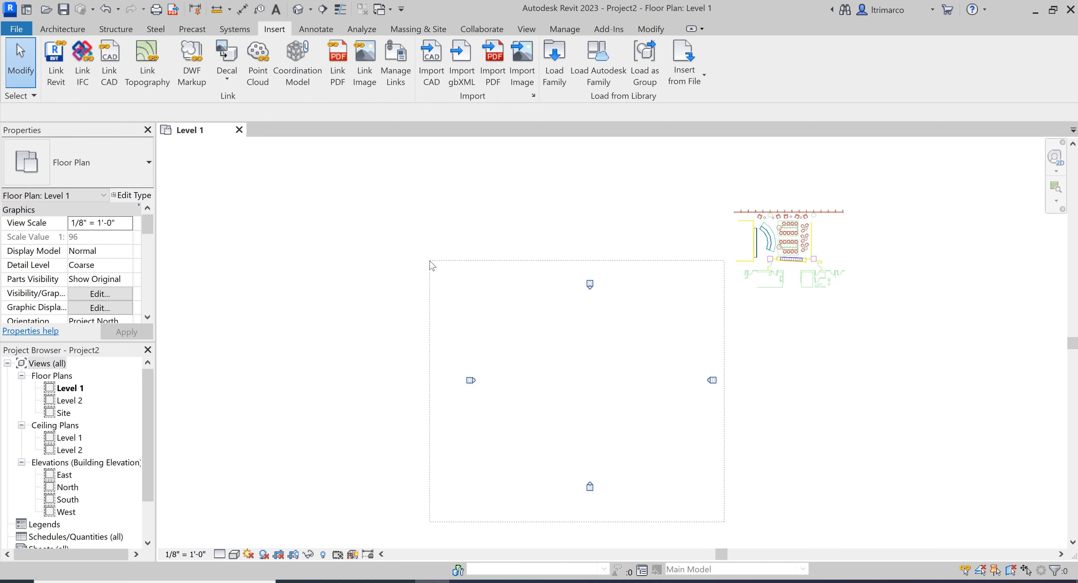
pyautogui.moveTo(430, 261)
pyautogui.mouseDown()
pyautogui.moveTo(515, 361)
pyautogui.moveTo(435, 270)
pyautogui.mouseUp()
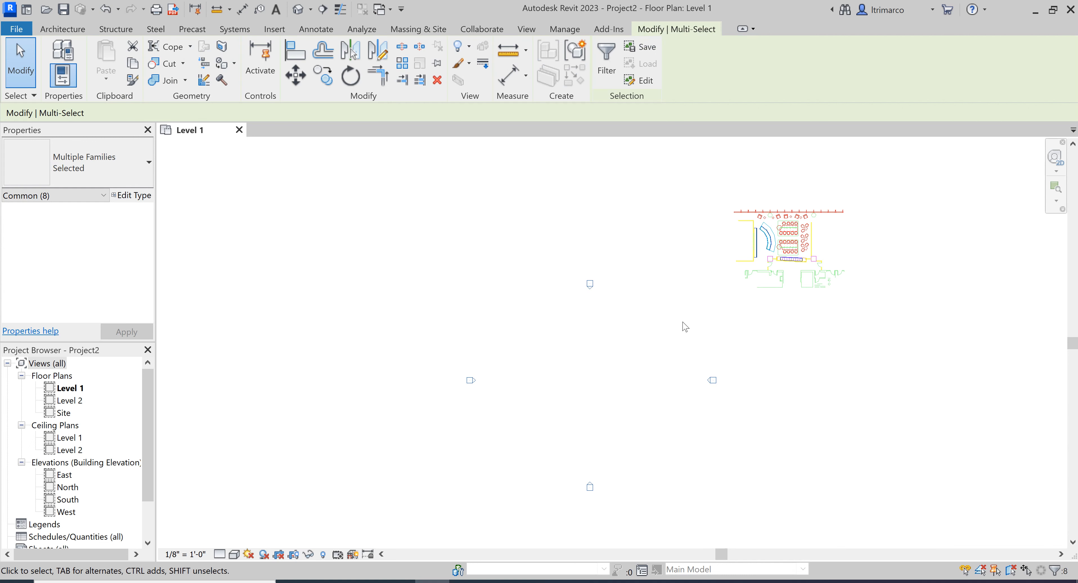
# Step: Examine the two parts of the east elevation marker by selecting its arrow and its square body together
pyautogui.click(640, 446)
pyautogui.click(713, 381)
pyautogui.scroll(3, 715, 389)
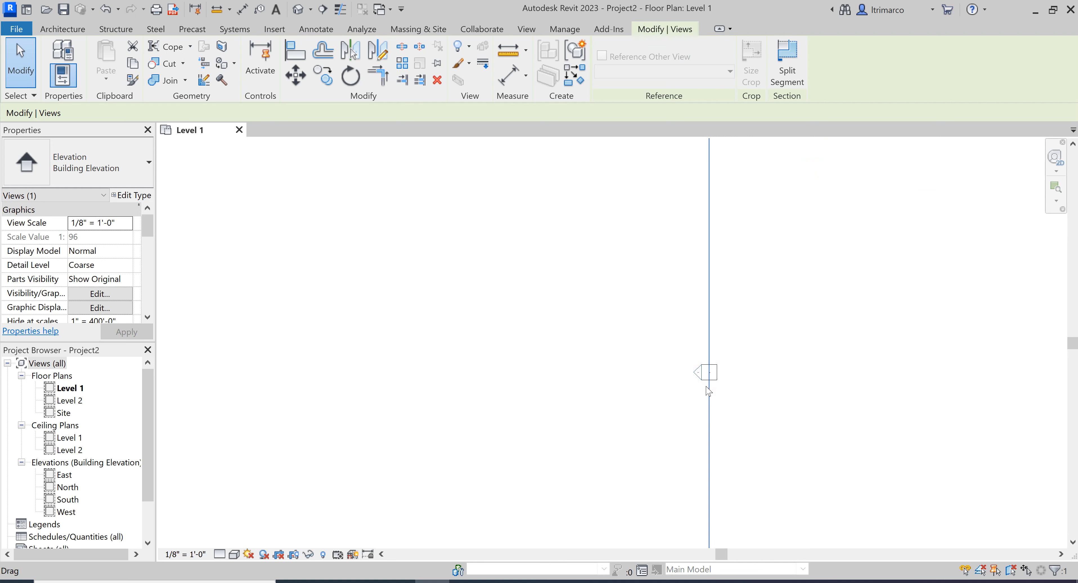
pyautogui.keyDown('ctrl'); pyautogui.click(716, 377); pyautogui.keyUp('ctrl')
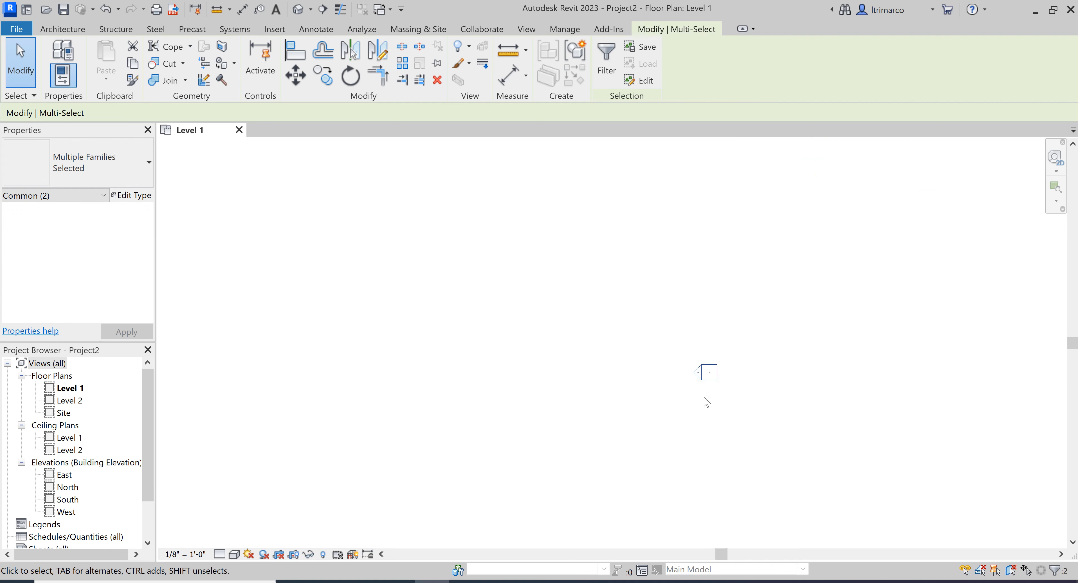
pyautogui.click(785, 385)
pyautogui.scroll(2, 717, 375)
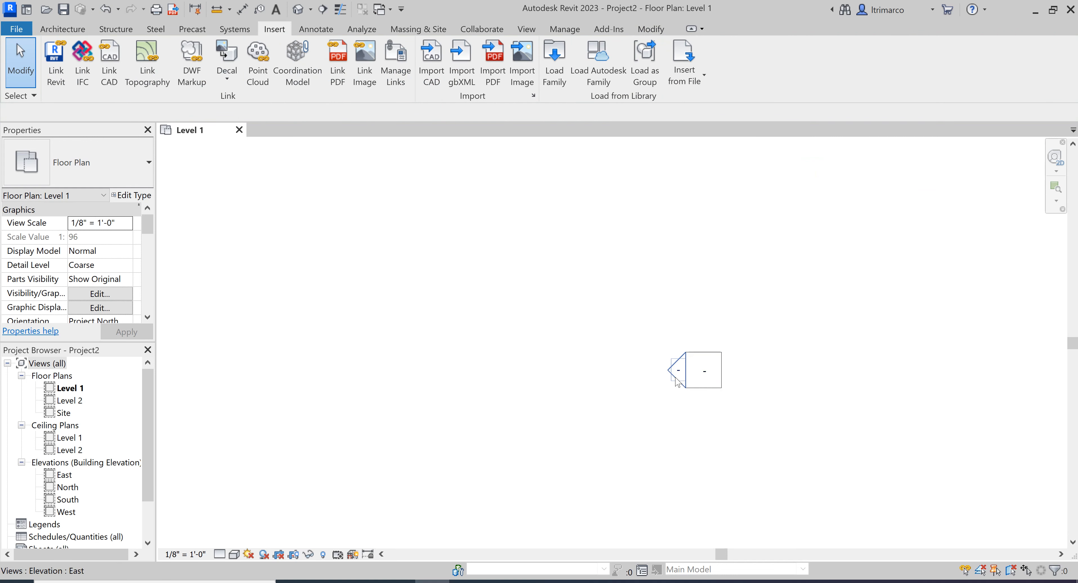
# Step: Select the east elevation marker's arrow and its square body one at a time to compare the two parts
pyautogui.click(677, 382)
pyautogui.click(697, 367)
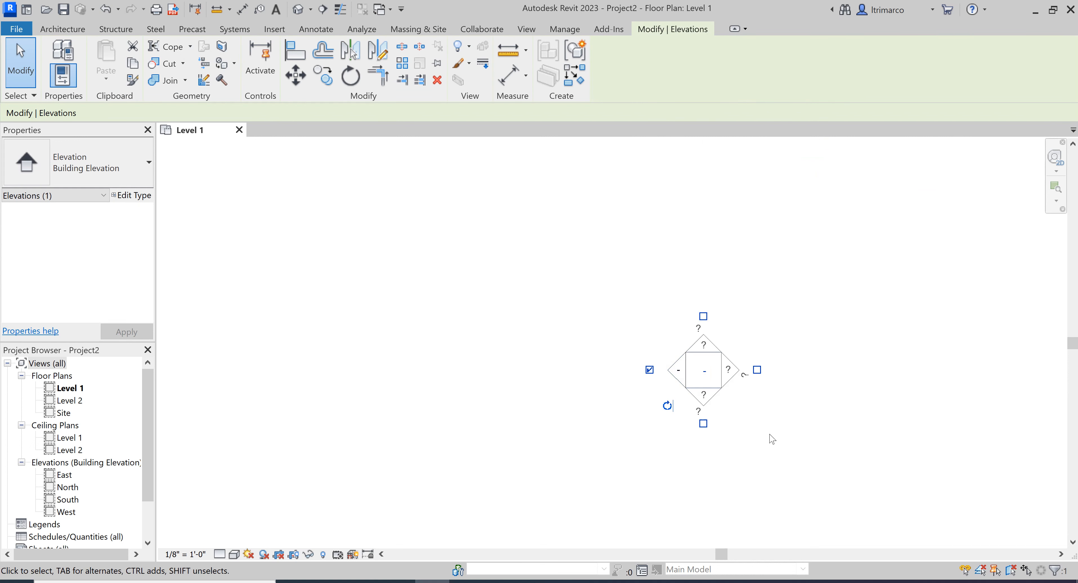
pyautogui.scroll(-2, 757, 439)
pyautogui.click(809, 448)
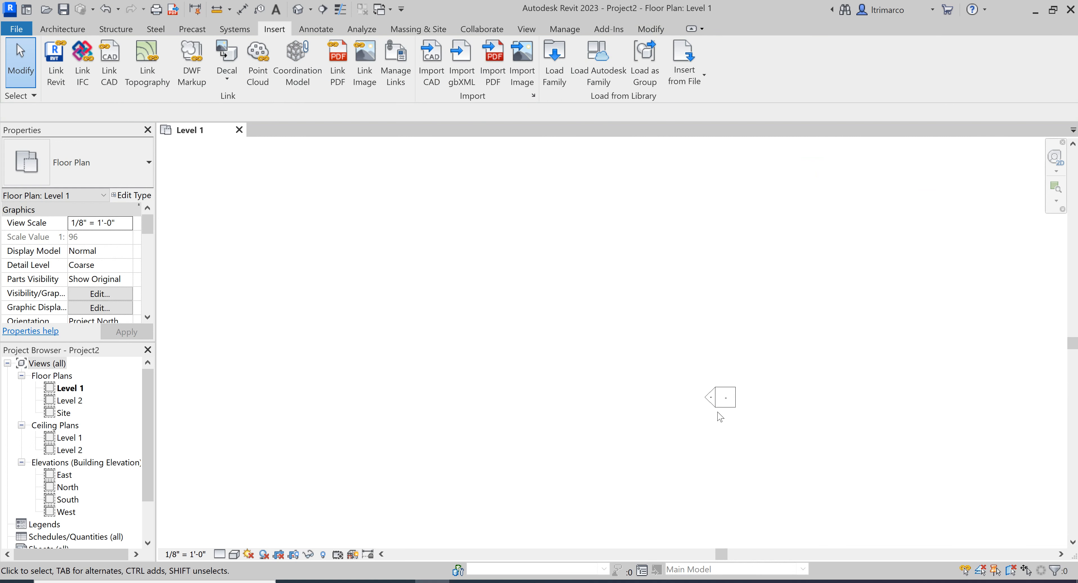
# Step: Select all four elevation markers and move them together so they surround the linked cafe plan
pyautogui.scroll(-4, 720, 413)
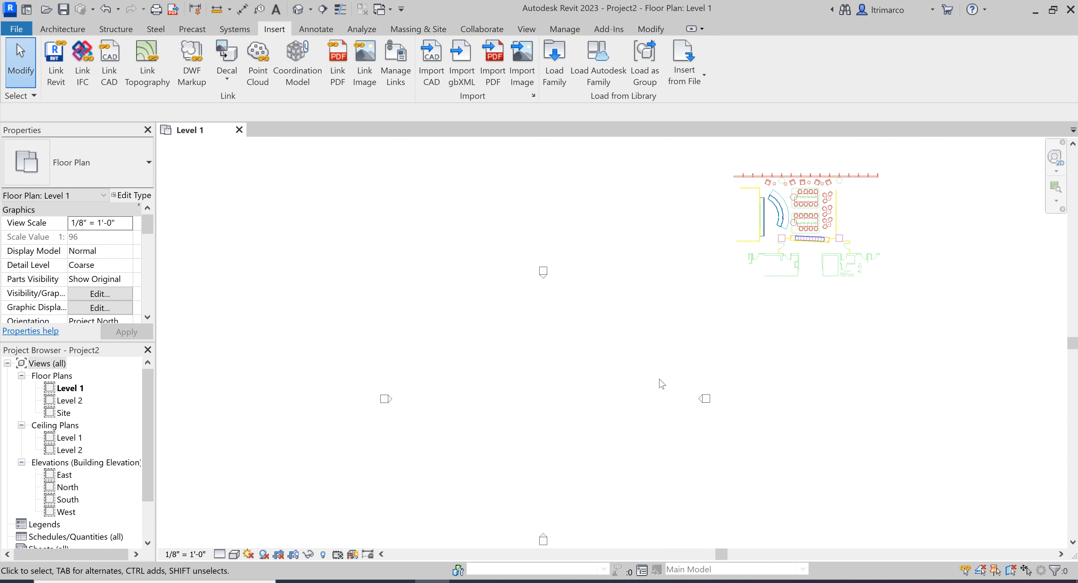
pyautogui.moveTo(702, 522); pyautogui.dragTo(415, 281)
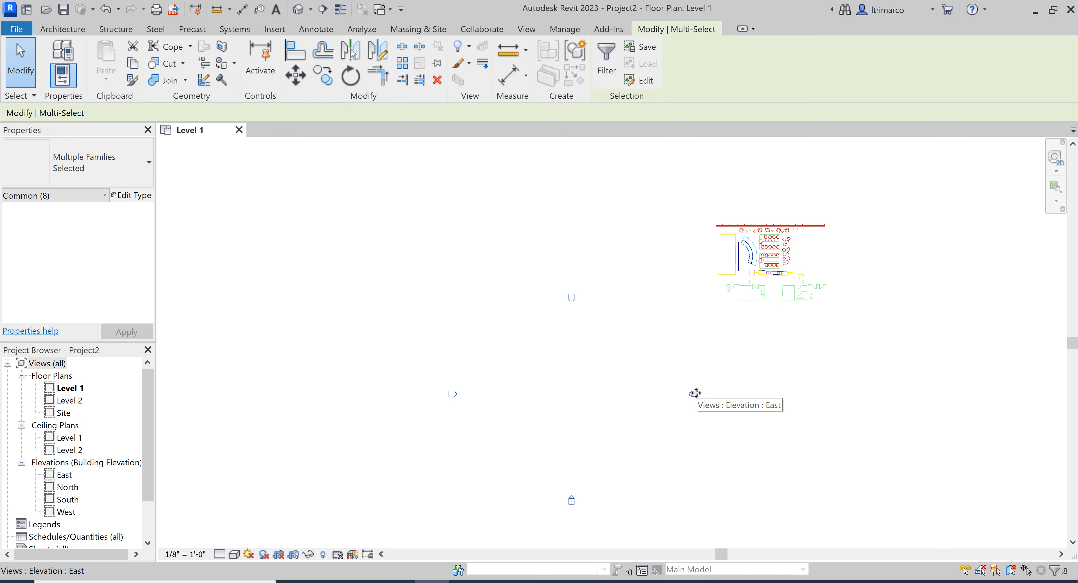
pyautogui.moveTo(572, 298)
pyautogui.mouseDown()
pyautogui.moveTo(779, 219)
pyautogui.moveTo(772, 162)
pyautogui.mouseUp()
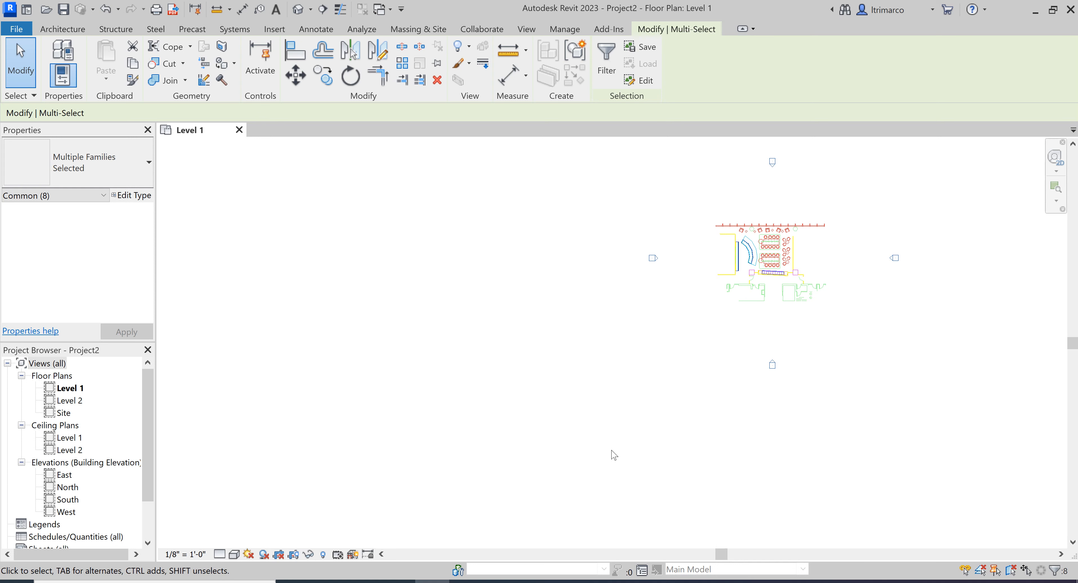
# Step: Compare the Zoom All to Fit and Zoom to Fit views of the cafe plan with its surrounding elevation markers
pyautogui.press('z')
pyautogui.press('f')
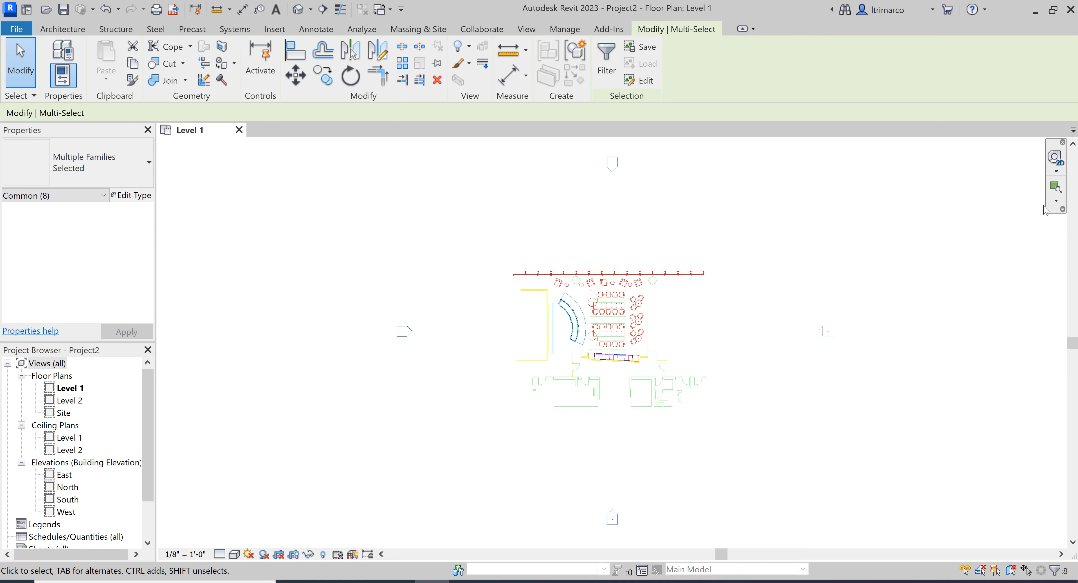
pyautogui.click(1056, 201)
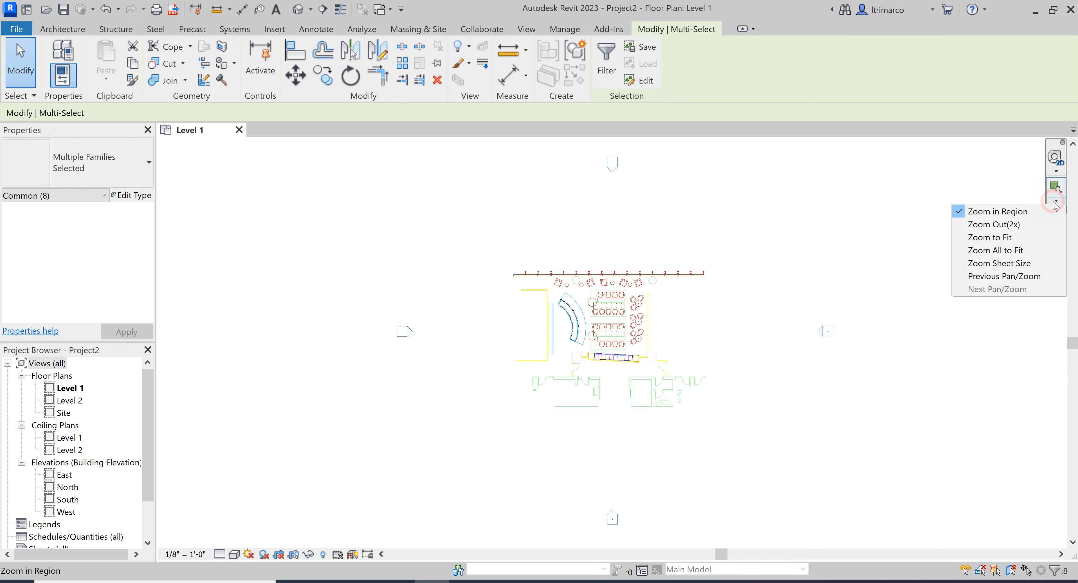
pyautogui.click(1022, 251)
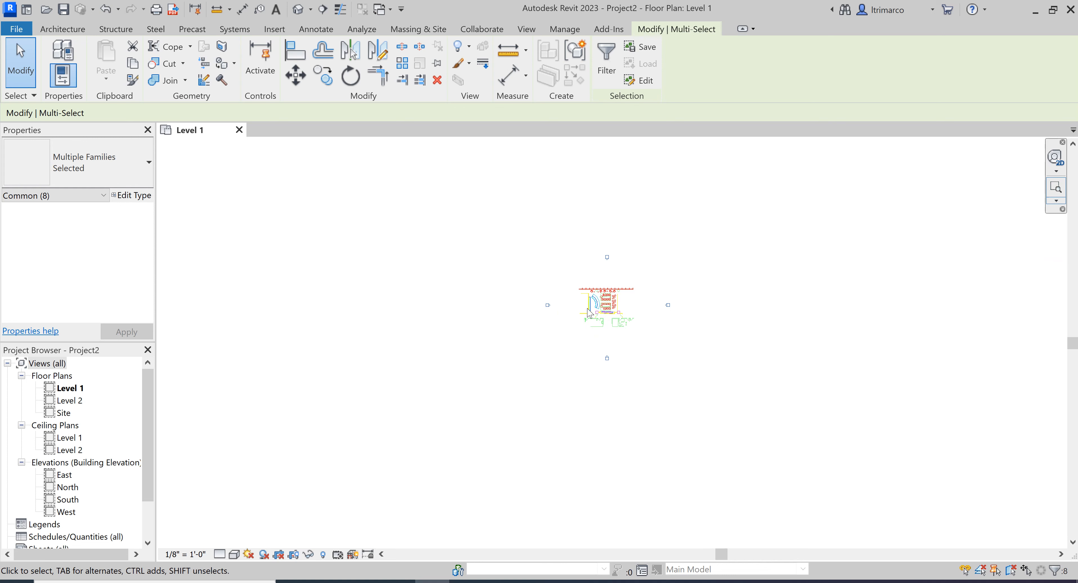
pyautogui.click(1057, 200)
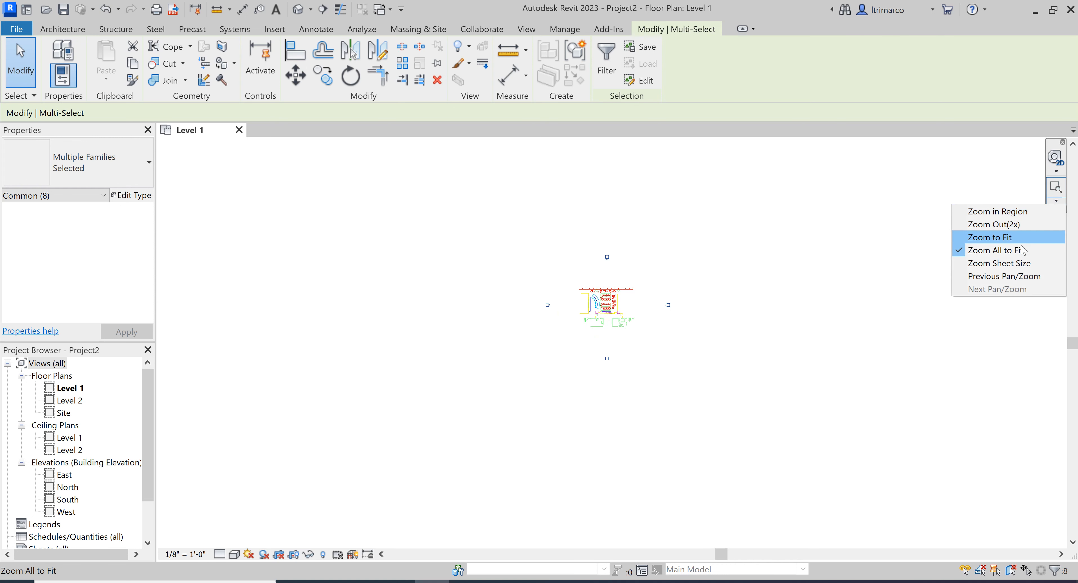
pyautogui.click(1018, 250)
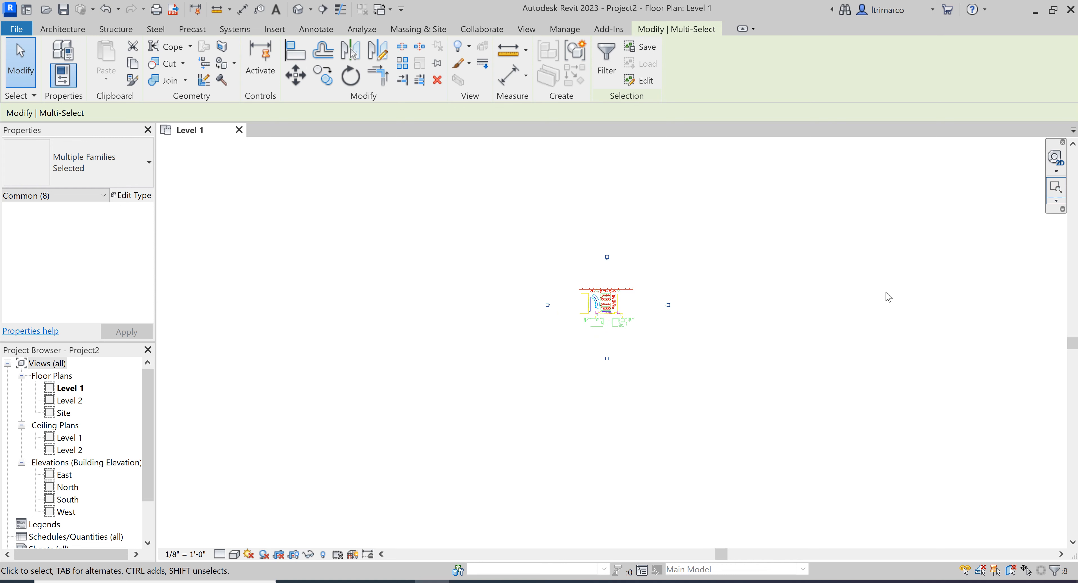
pyautogui.click(1057, 202)
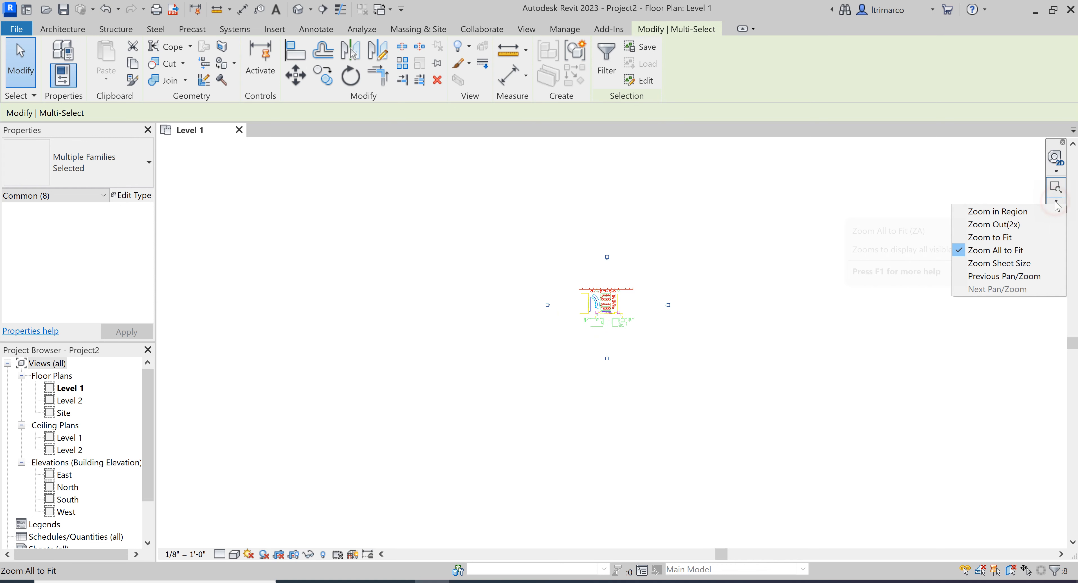
pyautogui.click(1019, 236)
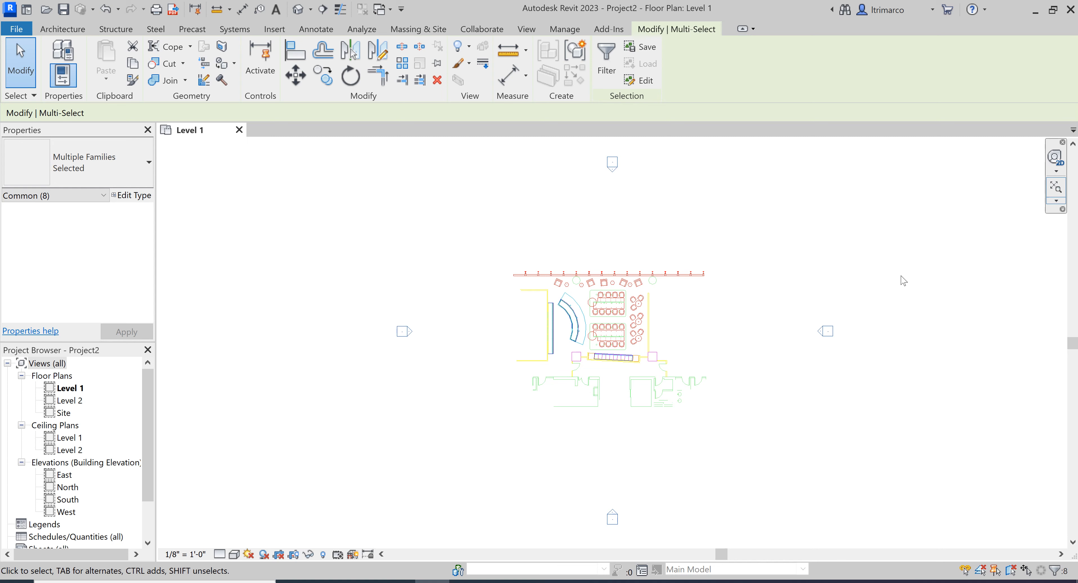
# Step: Examine the north elevation marker's selection and inspect the linked cafe plan's layout within the four markers, both close up and as a whole
pyautogui.click(635, 328)
pyautogui.click(756, 215)
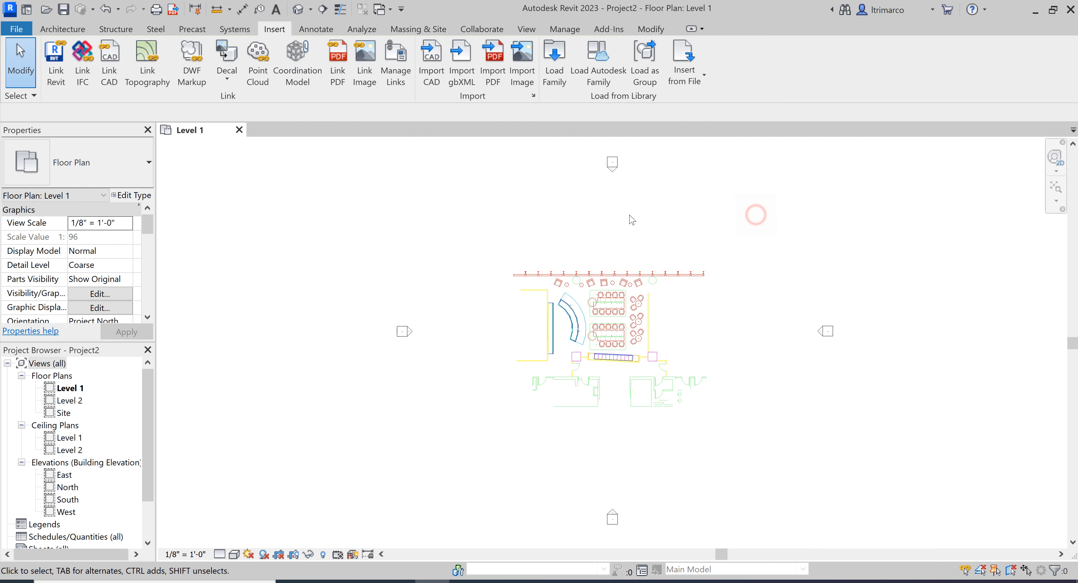
pyautogui.moveTo(578, 153); pyautogui.dragTo(578, 153)
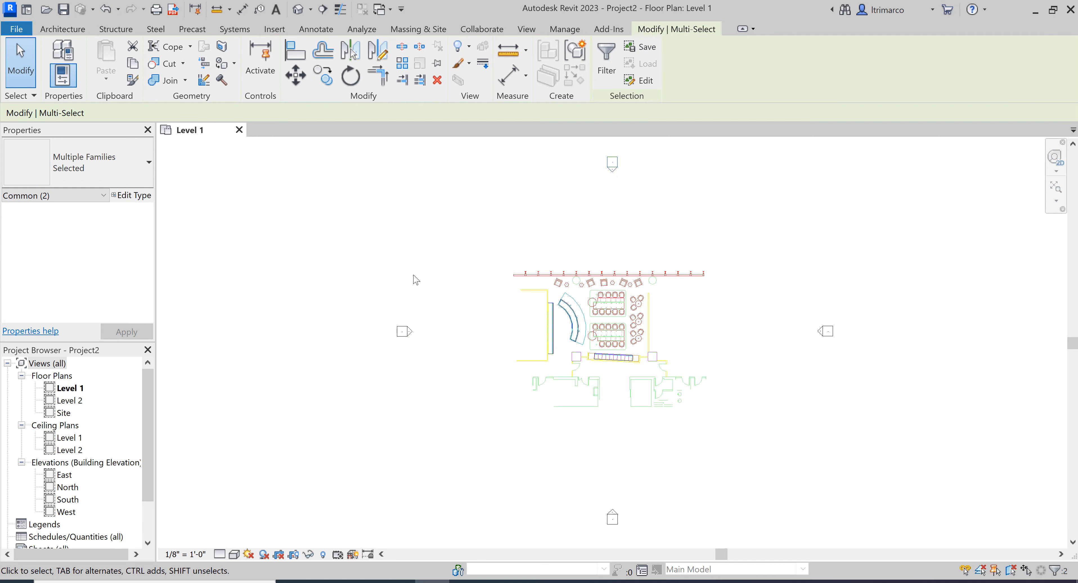
pyautogui.click(723, 262)
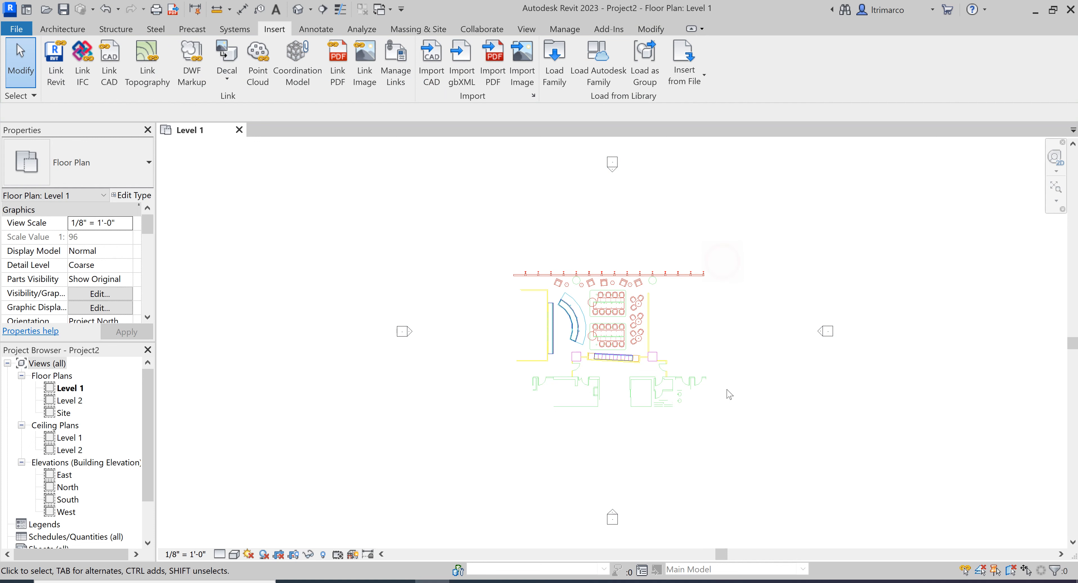
pyautogui.scroll(1, 715, 380)
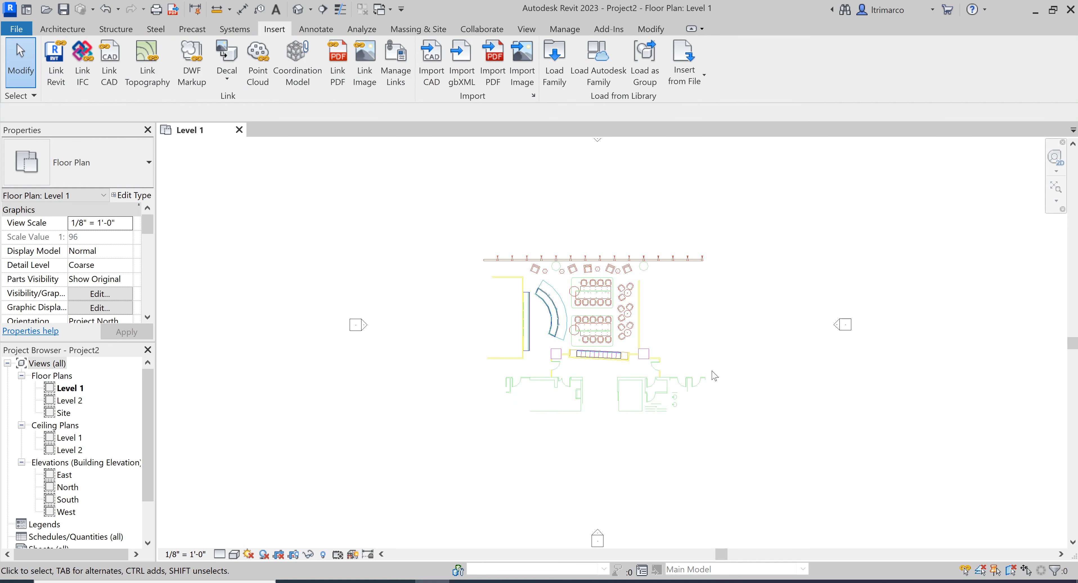
pyautogui.scroll(-1, 713, 382)
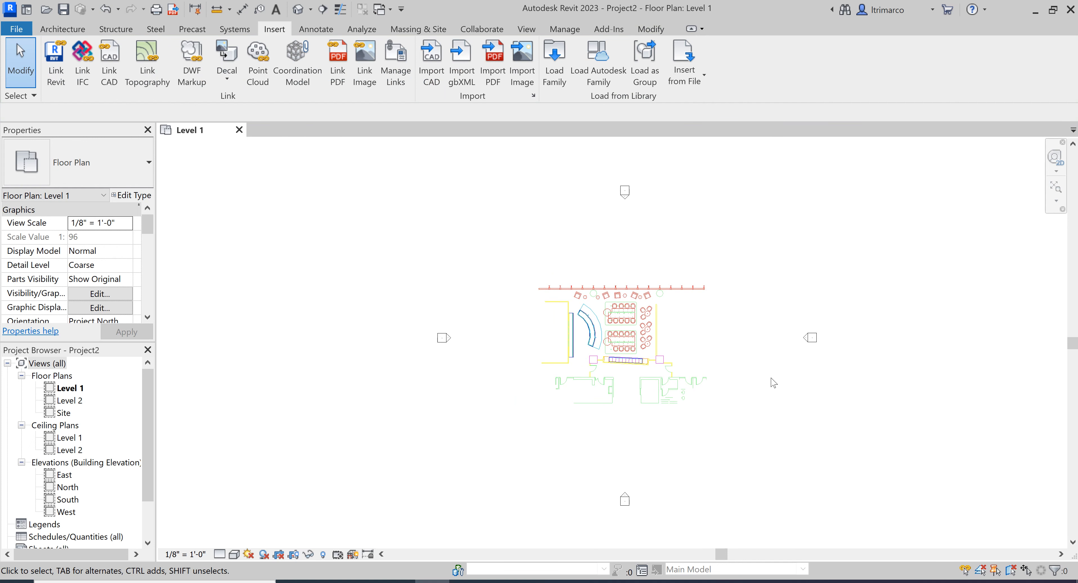
pyautogui.moveTo(771, 405); pyautogui.dragTo(751, 382, button='middle')
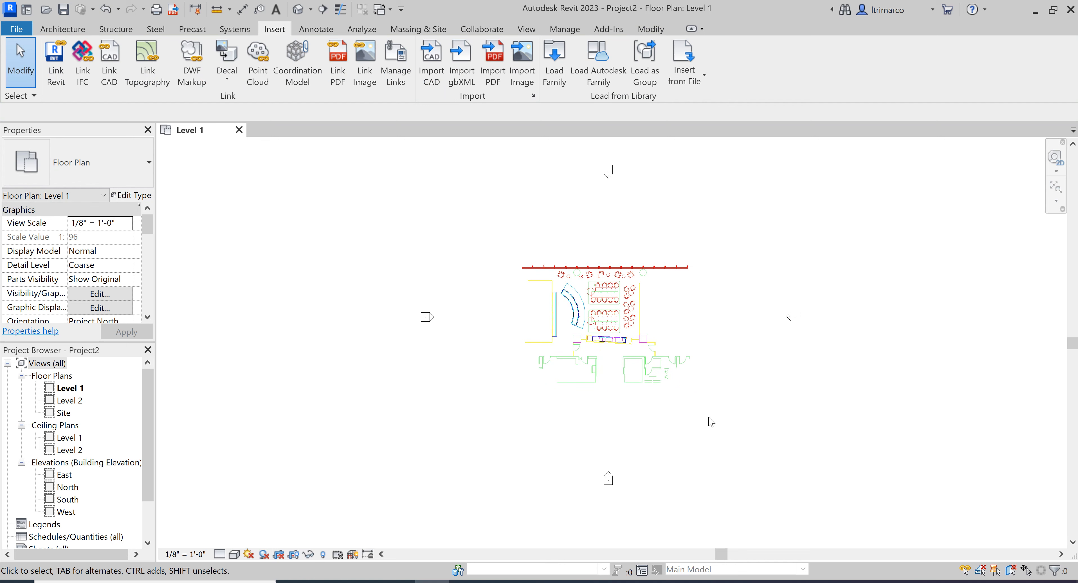
pyautogui.scroll(4, 603, 315)
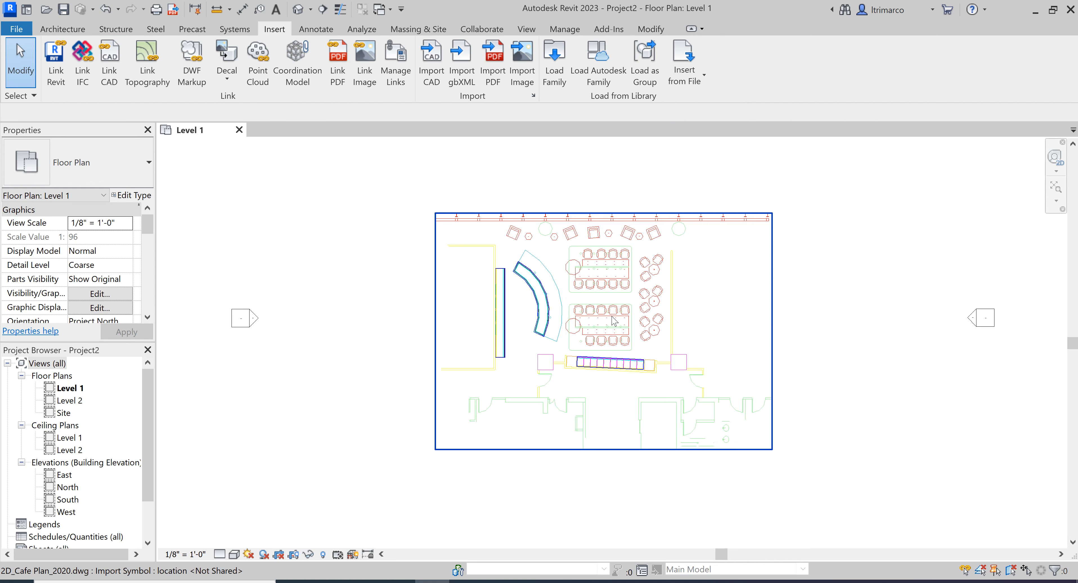
pyautogui.scroll(1, 685, 374)
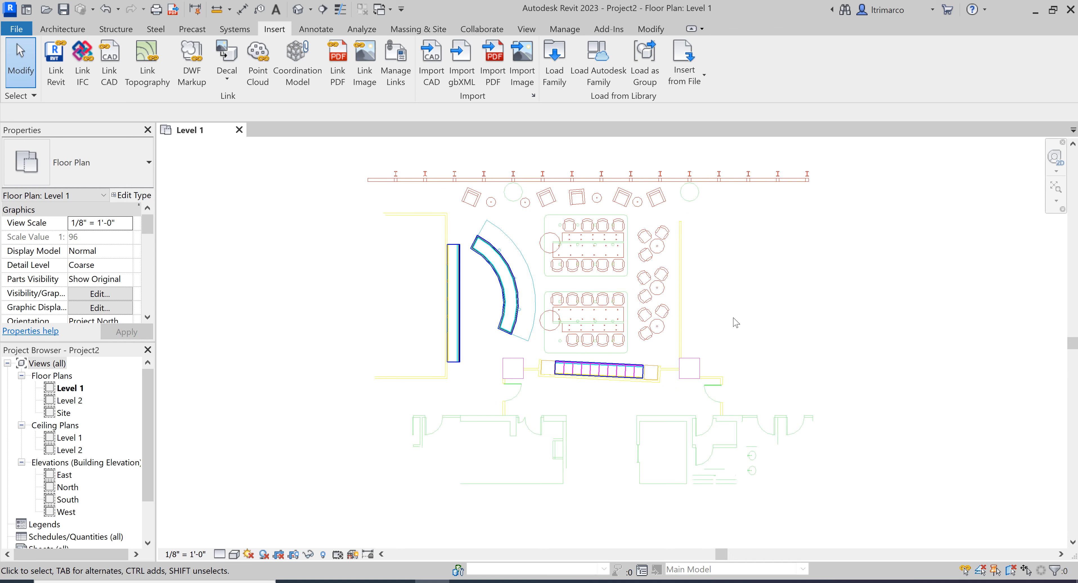
pyautogui.scroll(-4, 738, 321)
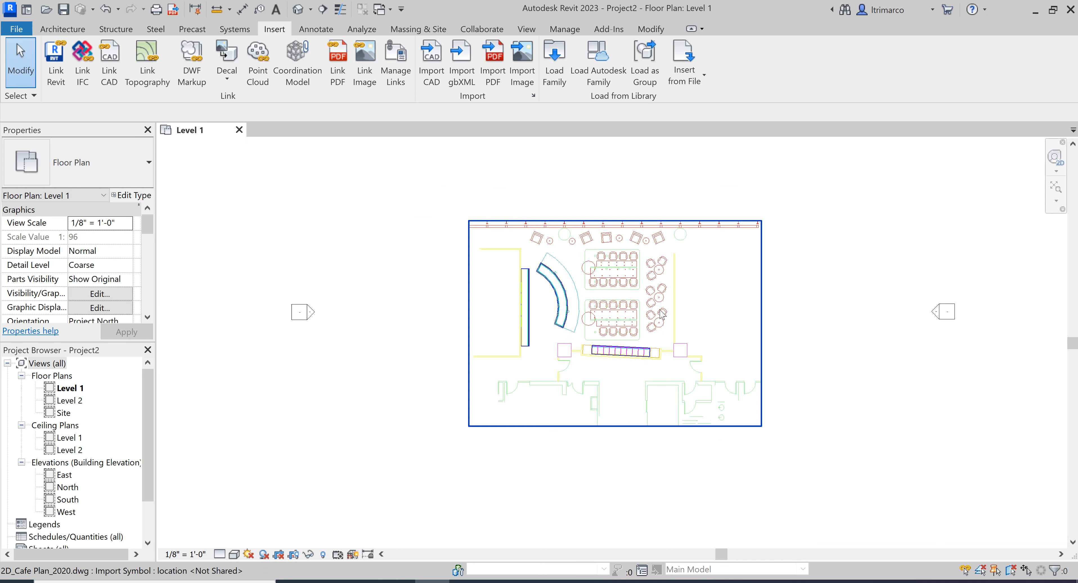
pyautogui.moveTo(742, 315); pyautogui.dragTo(693, 337, button='middle')
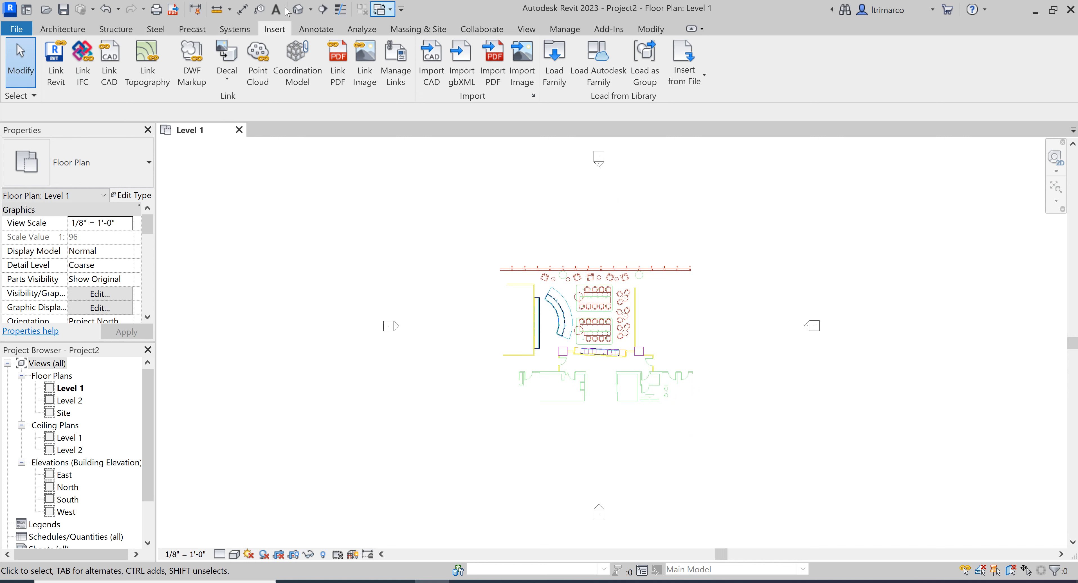
# Step: Save the project in the Revit folder's Project Files subfolder, naming it A3_Cafe_ followed by the author's last name
pyautogui.click(64, 12)
pyautogui.click(403, 148)
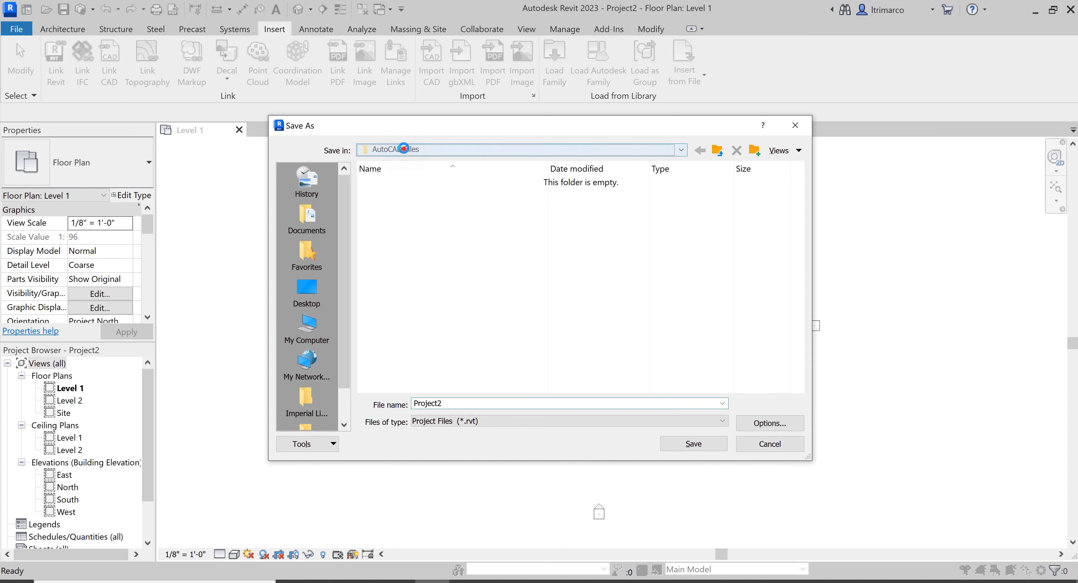
pyautogui.click(457, 240)
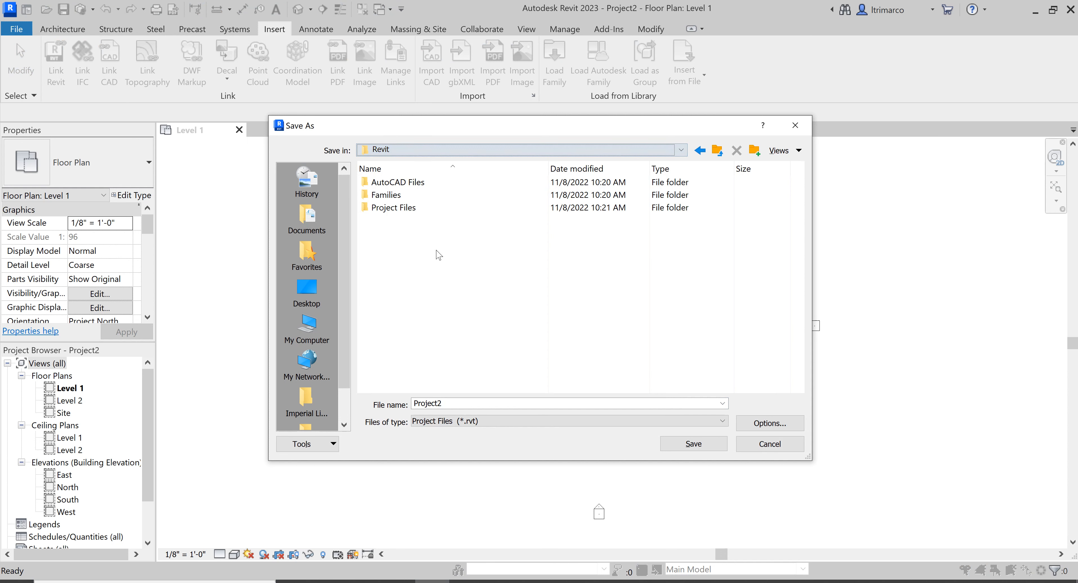
pyautogui.doubleClick(396, 209)
pyautogui.doubleClick(465, 403)
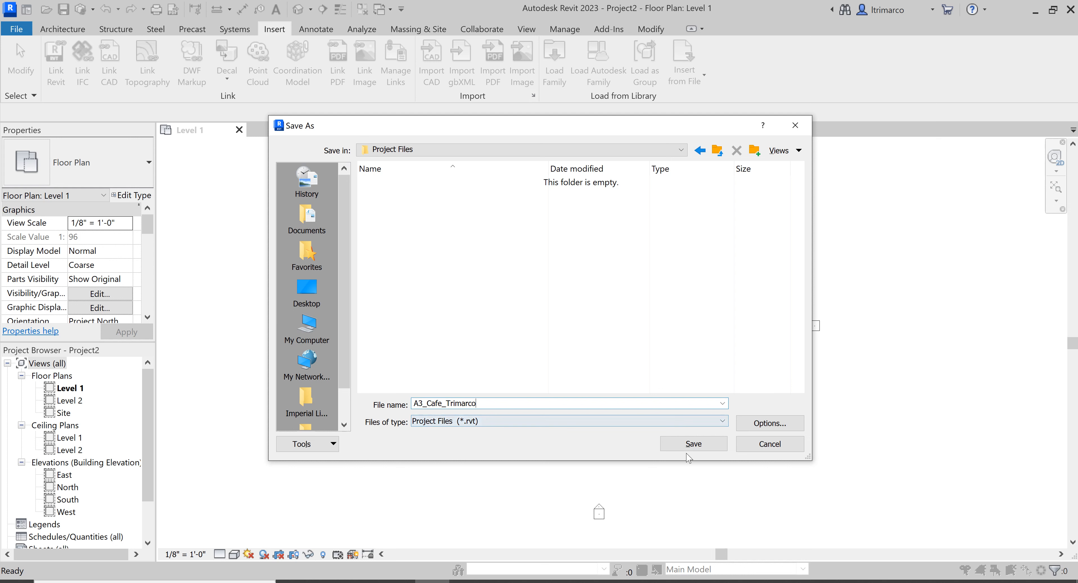
pyautogui.click(687, 444)
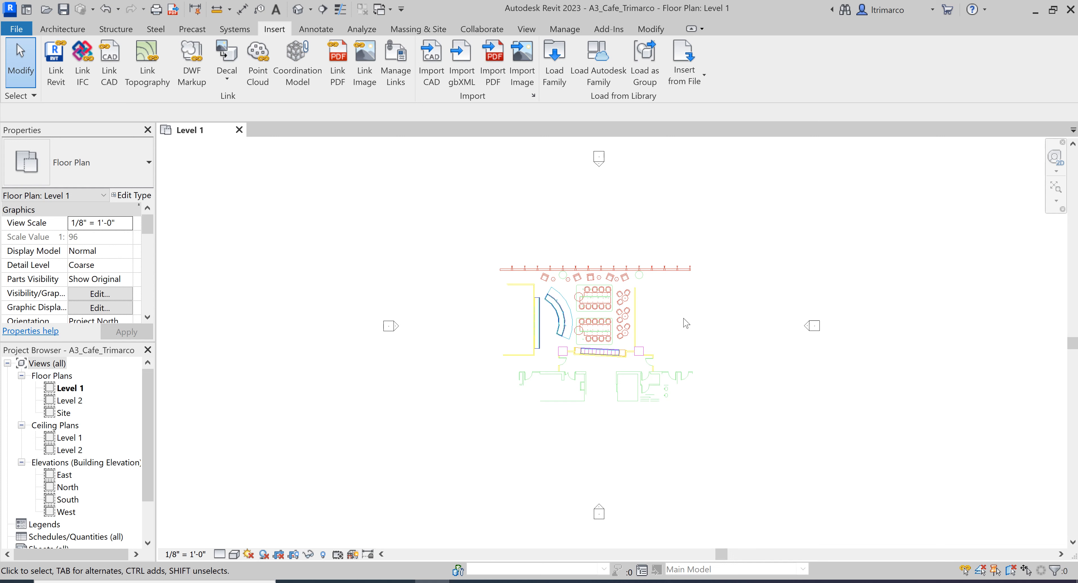
# Step: Examine how the linked cafe plan, 2D_Cafe Plan_2020.dwg, selects and deselects as a whole in the saved project
pyautogui.click(585, 345)
pyautogui.moveTo(770, 380); pyautogui.dragTo(887, 385, button='middle')
pyautogui.moveTo(833, 357); pyautogui.dragTo(872, 345, button='middle')
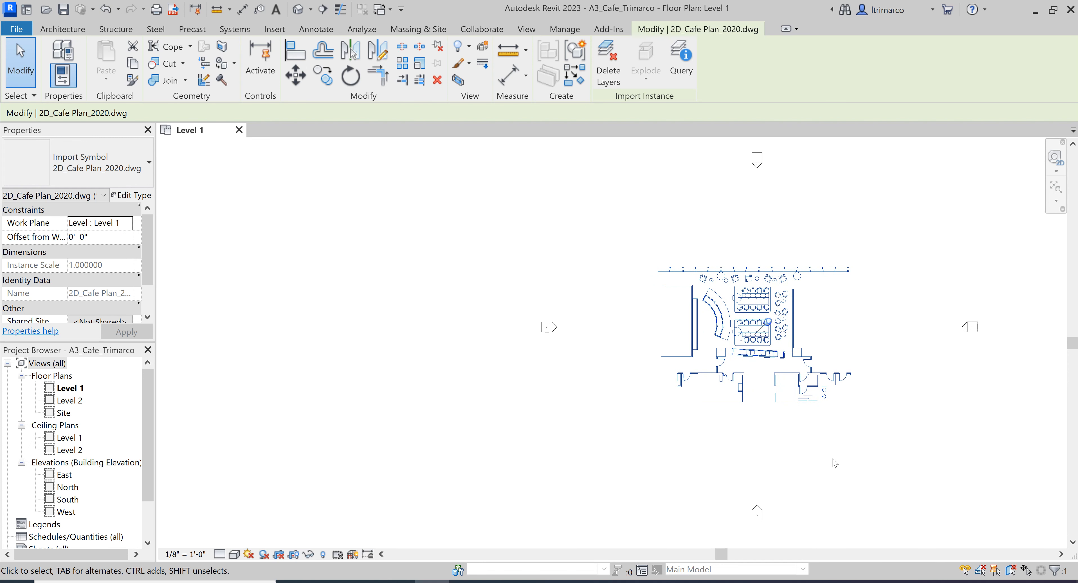
pyautogui.click(894, 326)
pyautogui.click(764, 341)
pyautogui.click(906, 195)
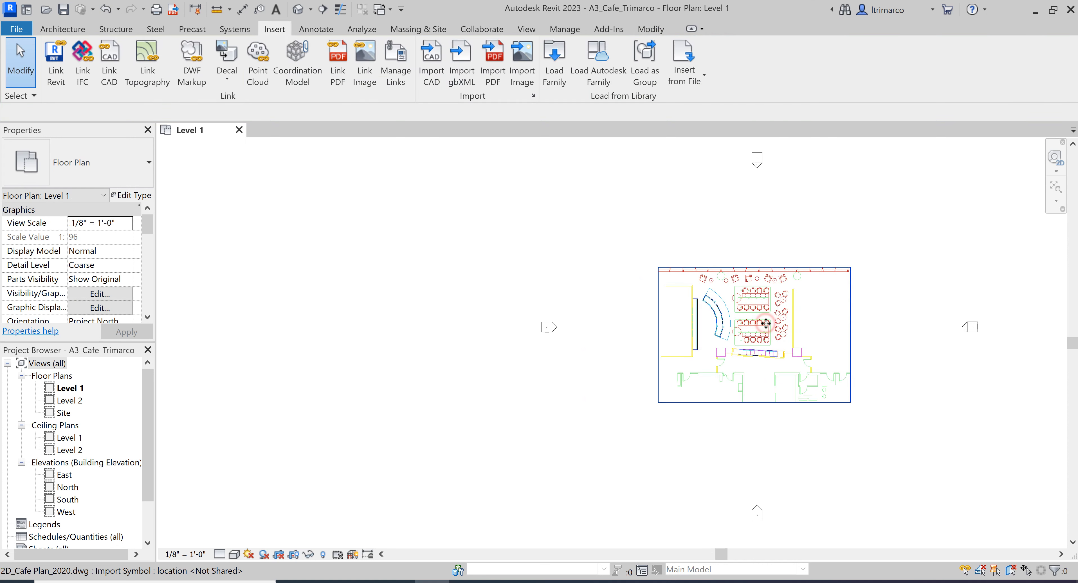
# Step: Query the large green circle among the lounge chairs along the linked cafe plan's upper wall and examine its layer name
pyautogui.click(766, 335)
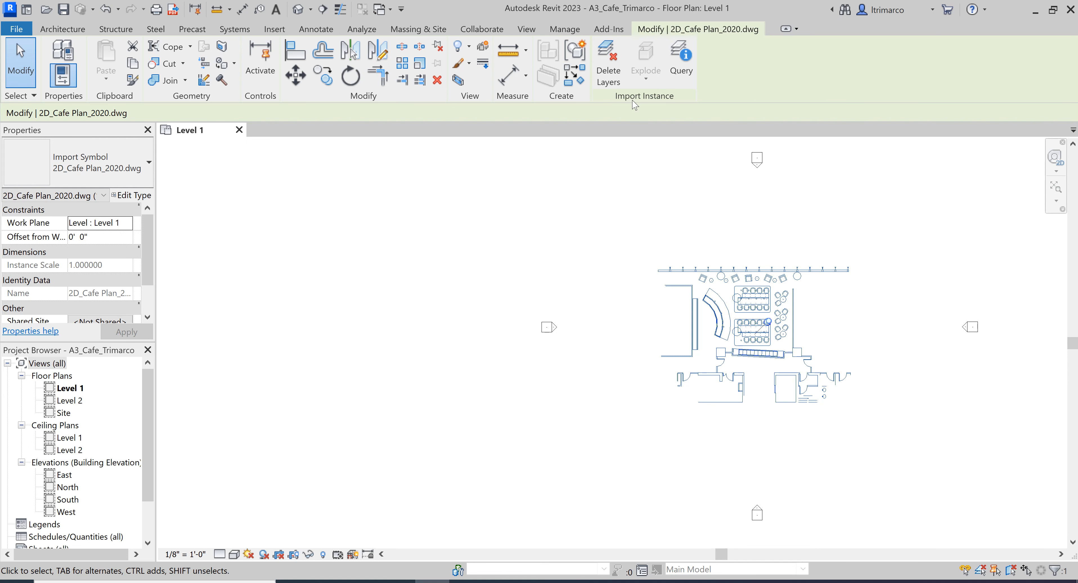
pyautogui.click(682, 76)
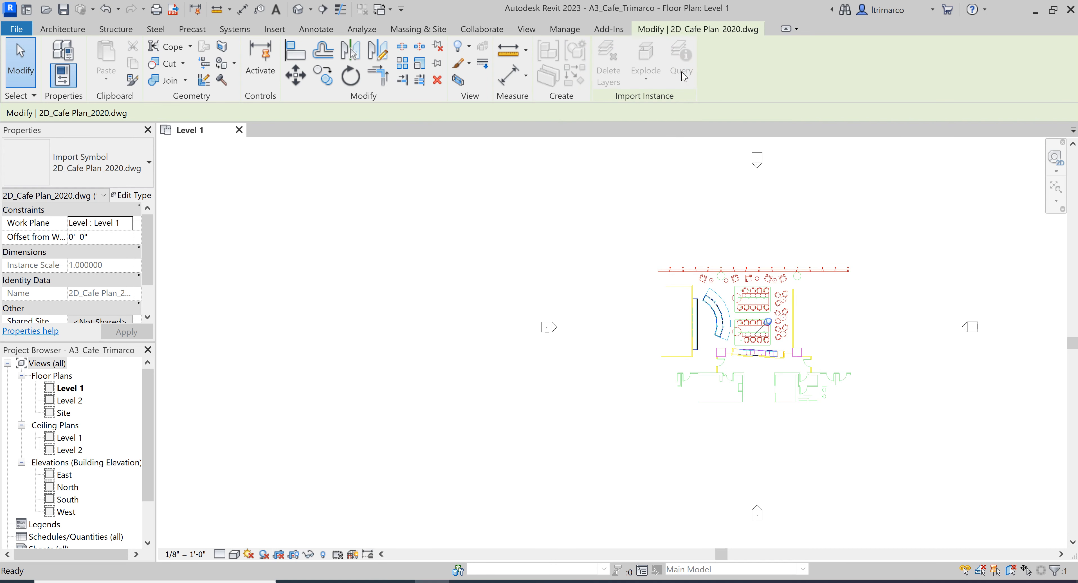
pyautogui.scroll(4, 758, 324)
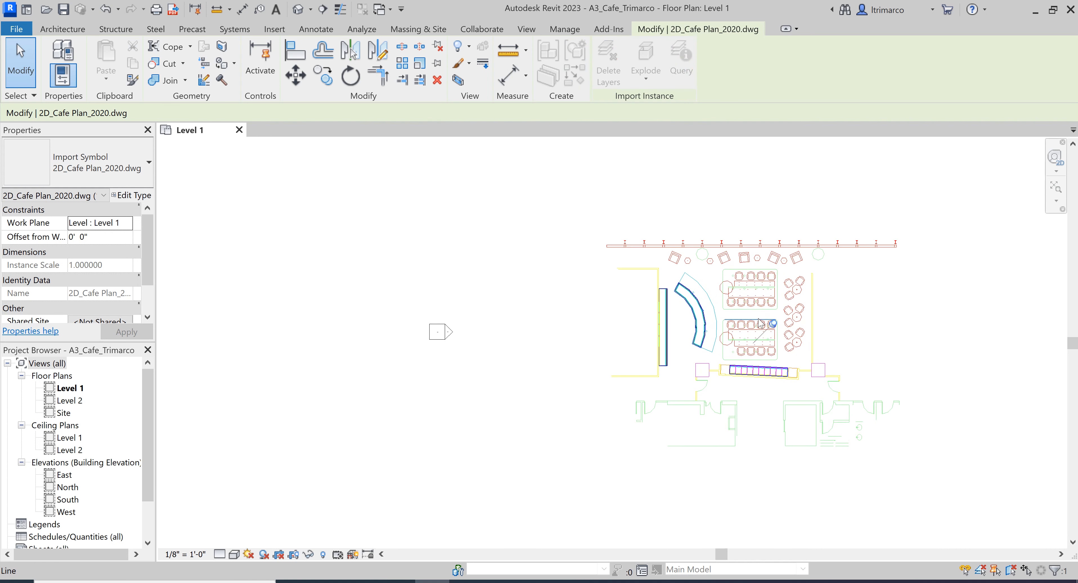
pyautogui.scroll(1, 701, 322)
pyautogui.scroll(3, 681, 216)
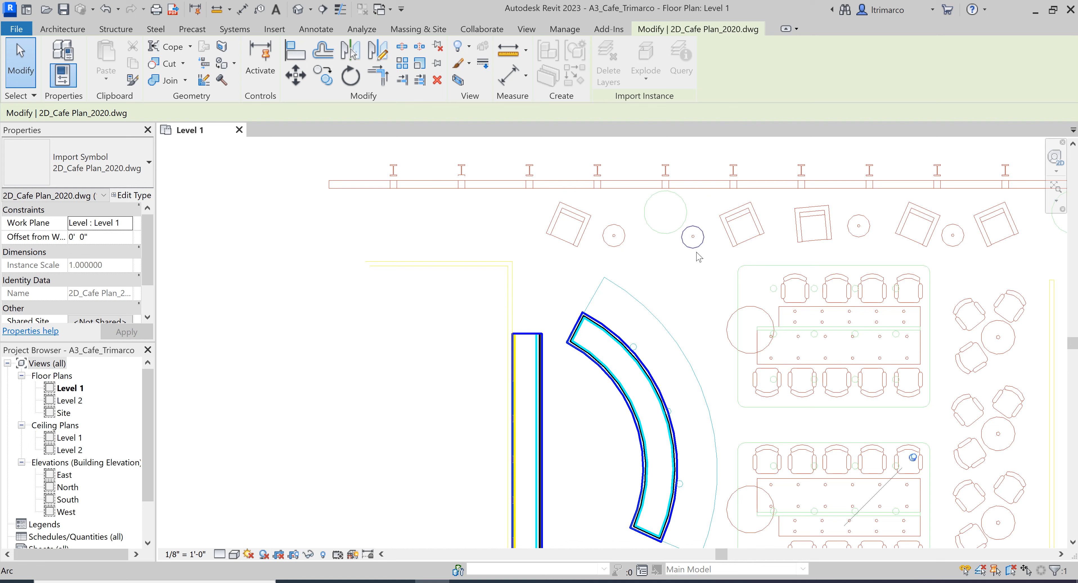
pyautogui.click(673, 237)
pyautogui.moveTo(646, 223); pyautogui.dragTo(467, 155)
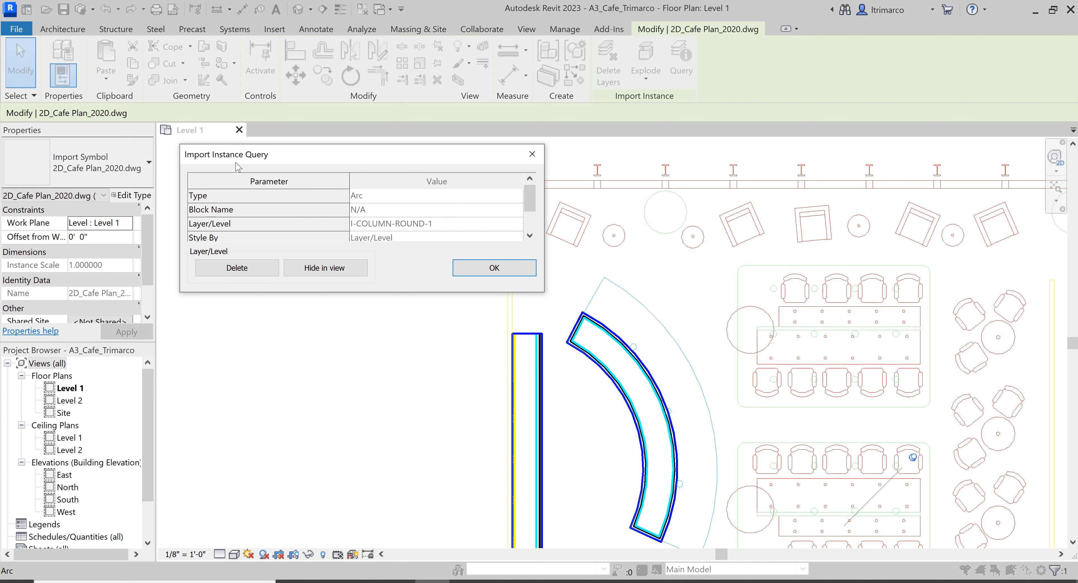
pyautogui.click(458, 226)
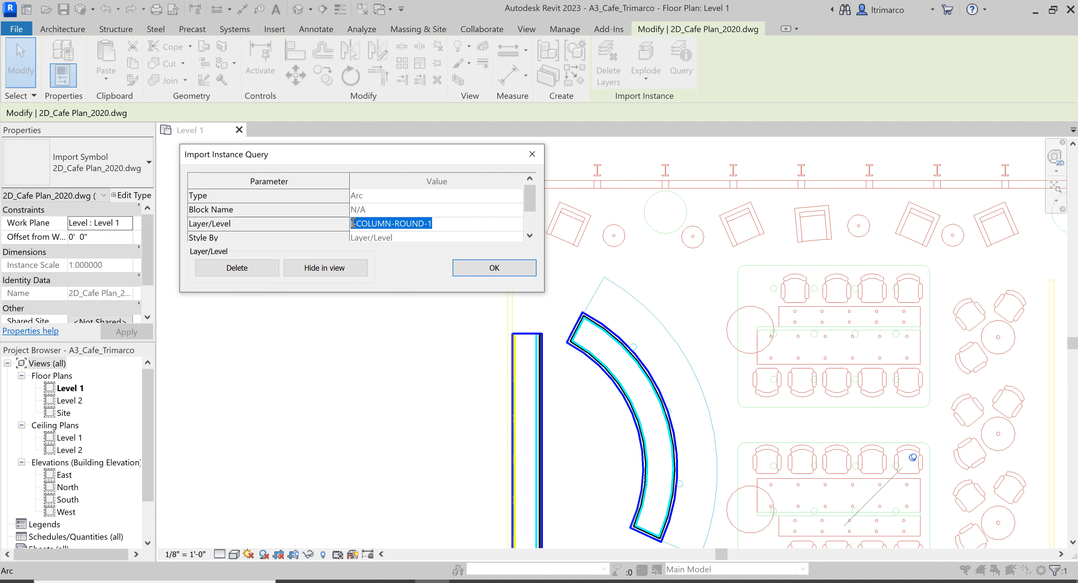
pyautogui.click(442, 225)
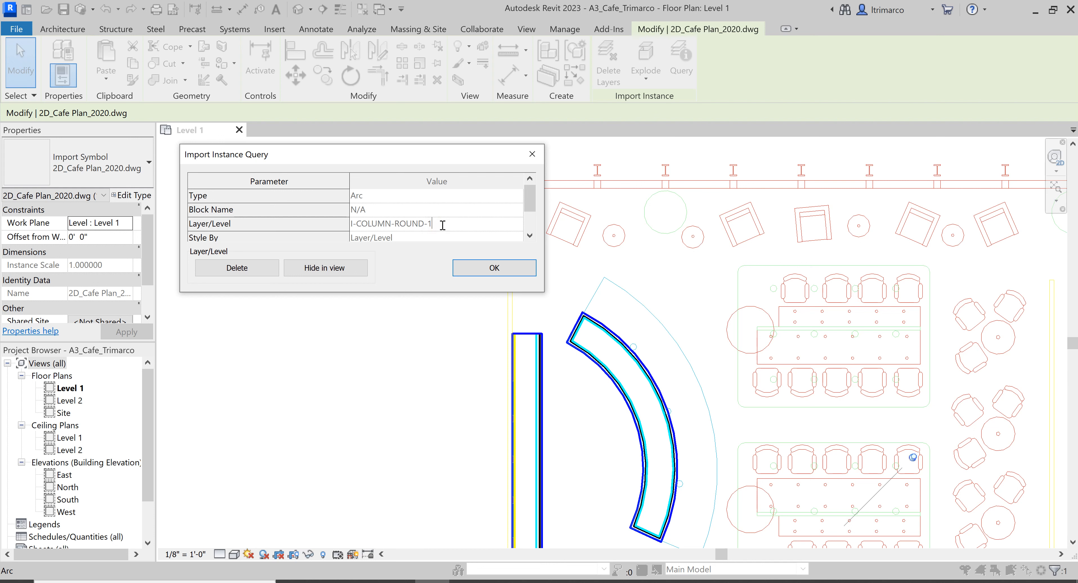
# Step: Examine the large green circle's layer name, and query the small round side table beside the lounge chairs for its layer
pyautogui.moveTo(395, 223); pyautogui.dragTo(316, 225)
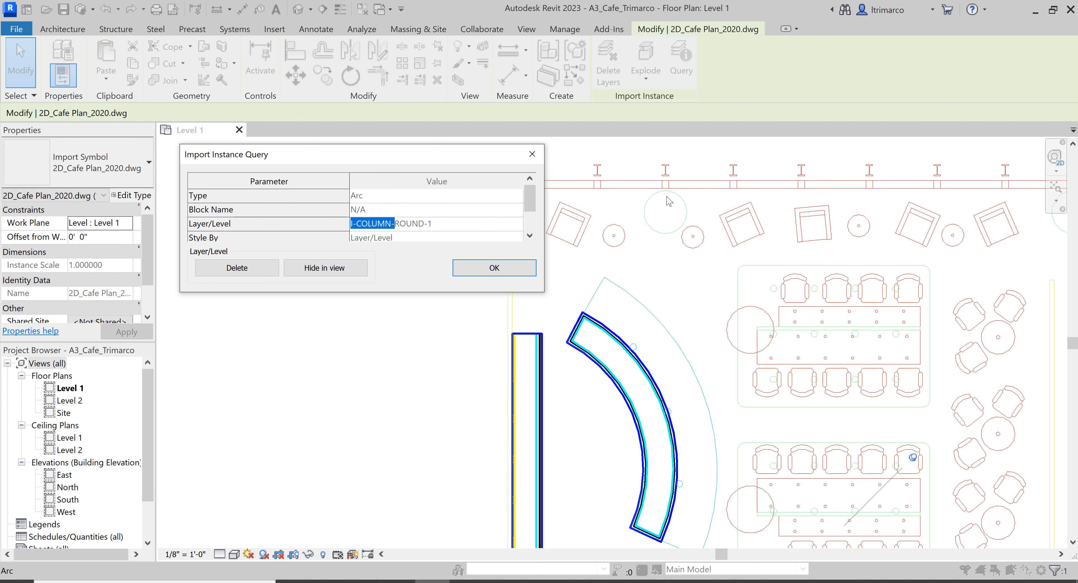
pyautogui.click(493, 267)
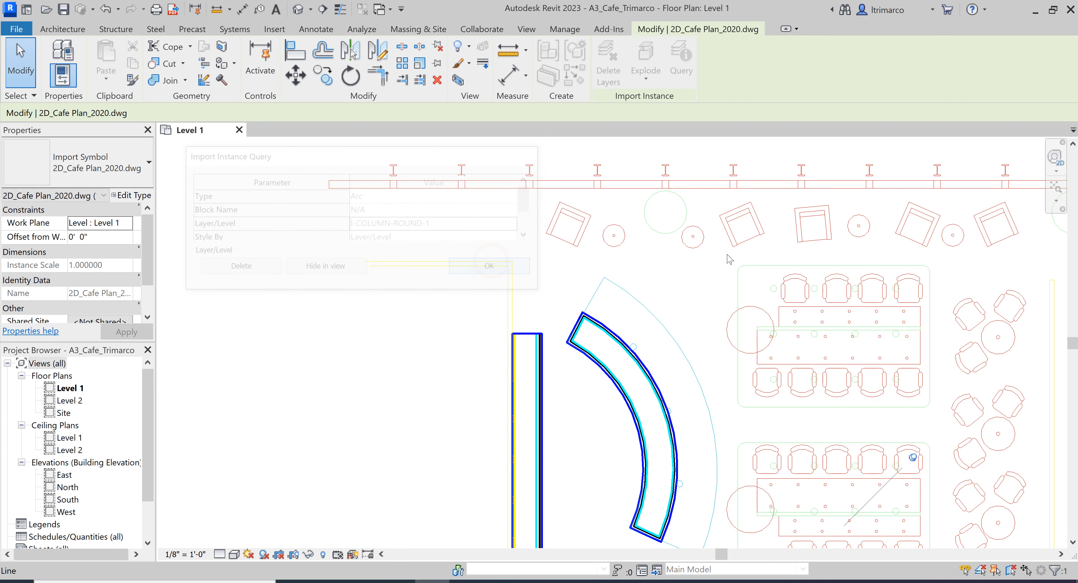
pyautogui.click(699, 252)
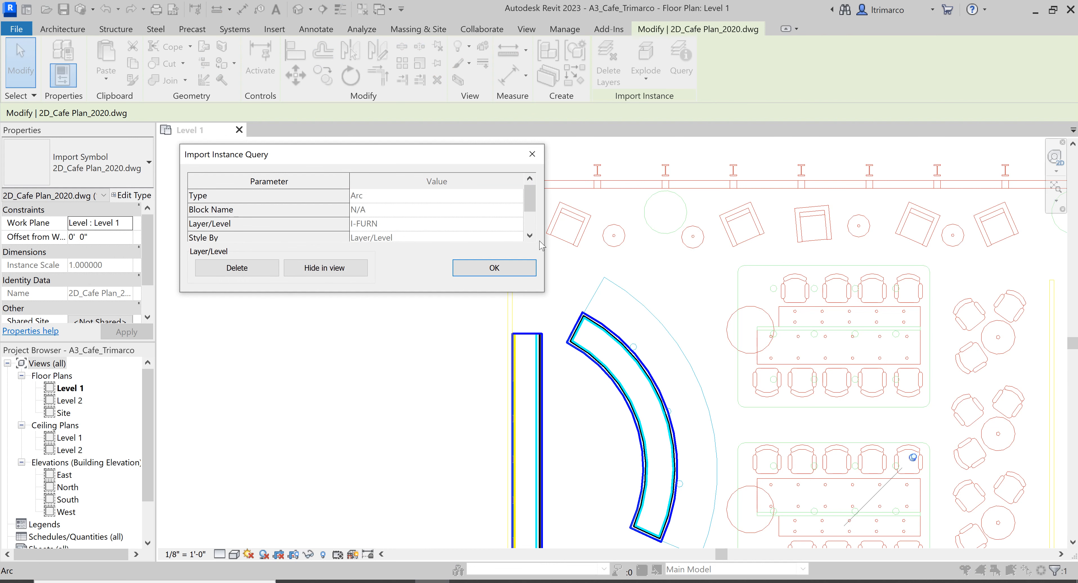
pyautogui.click(394, 221)
pyautogui.click(532, 155)
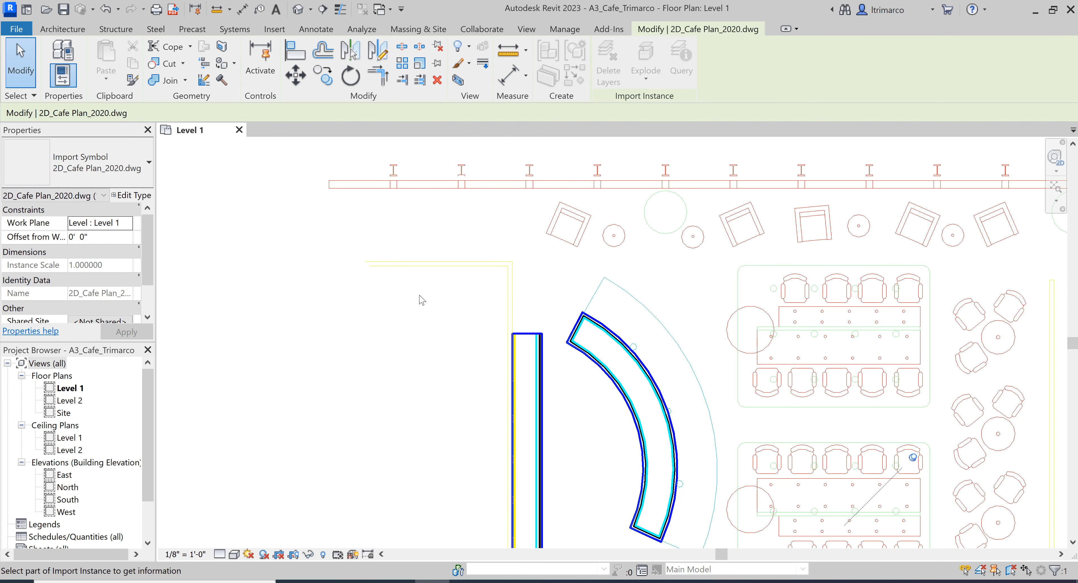
# Step: Inspect the linked cafe plan's differently coloured linework as a whole within the elevation markers
pyautogui.scroll(-2, 422, 298)
pyautogui.scroll(-2, 423, 295)
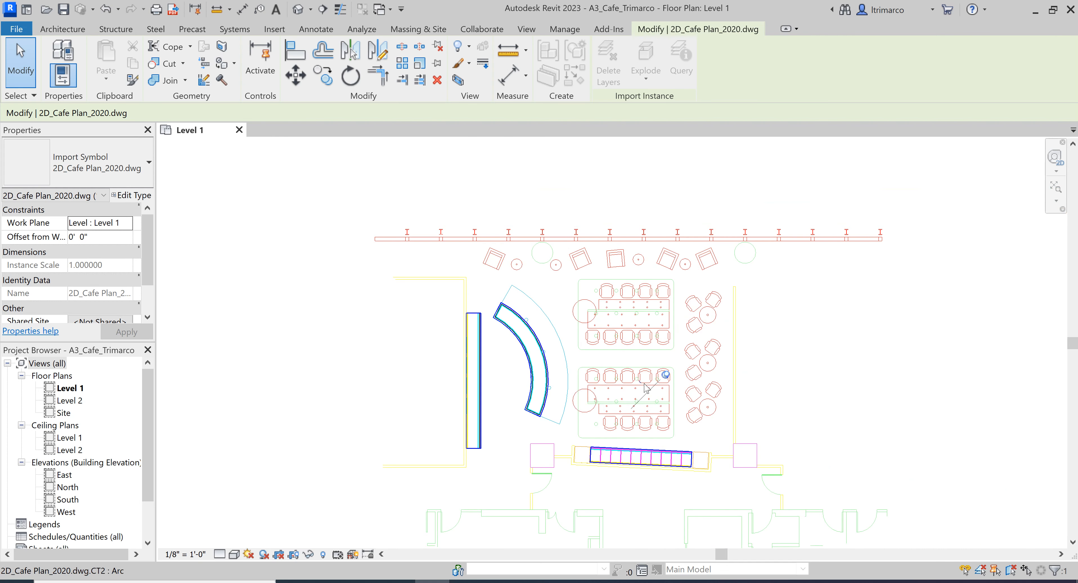
pyautogui.scroll(-2, 538, 335)
pyautogui.moveTo(598, 388); pyautogui.dragTo(607, 335, button='middle')
pyautogui.scroll(1, 606, 347)
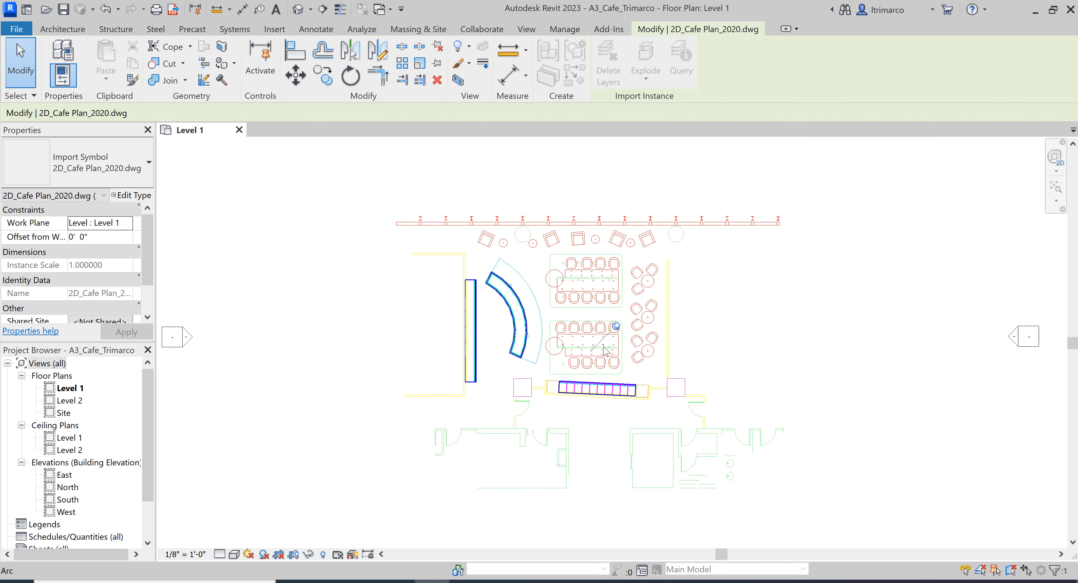
pyautogui.scroll(1, 606, 350)
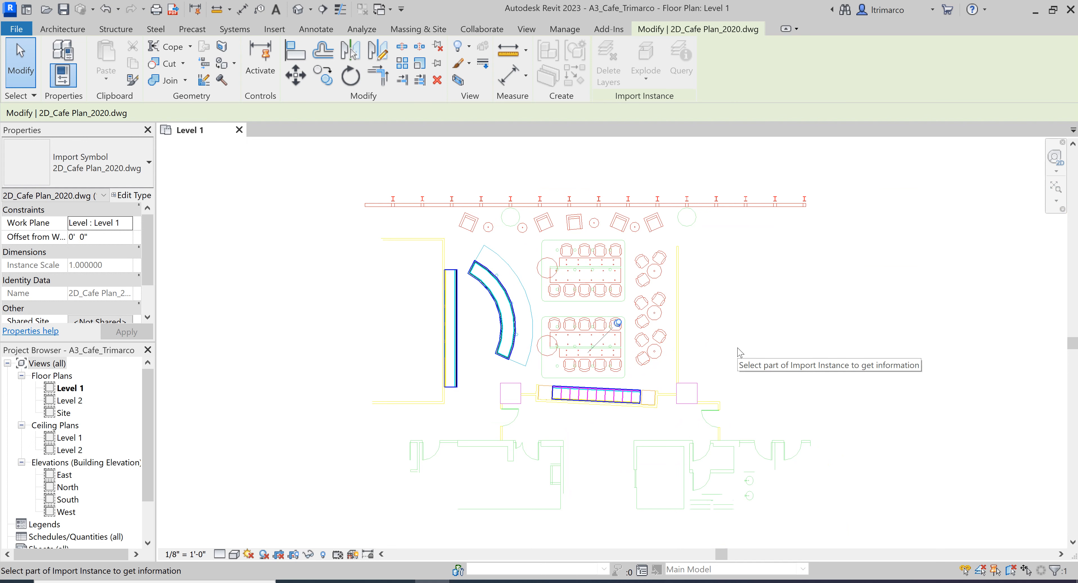
pyautogui.scroll(1, 593, 347)
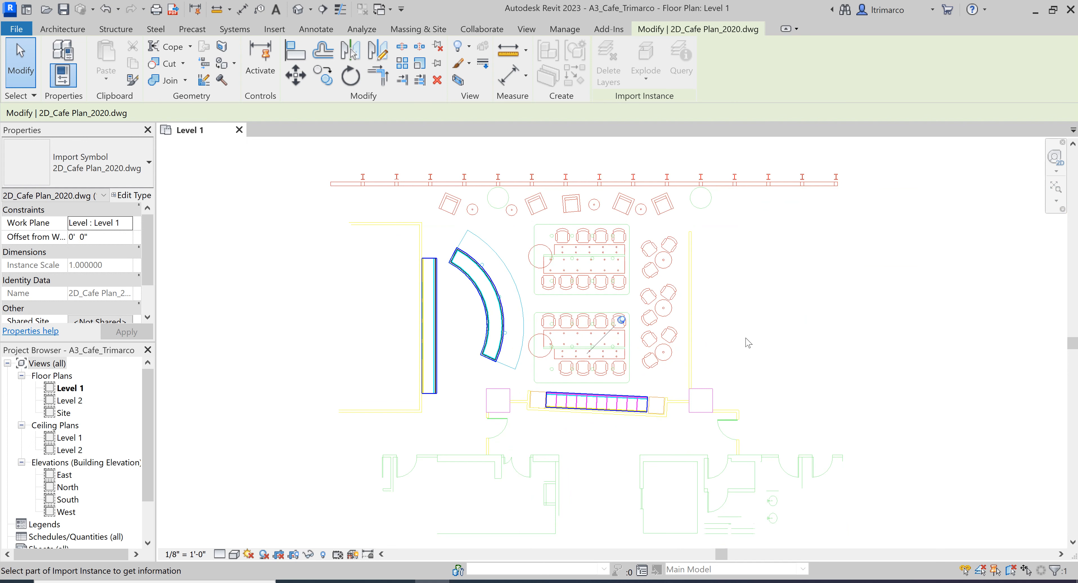
pyautogui.scroll(-4, 694, 356)
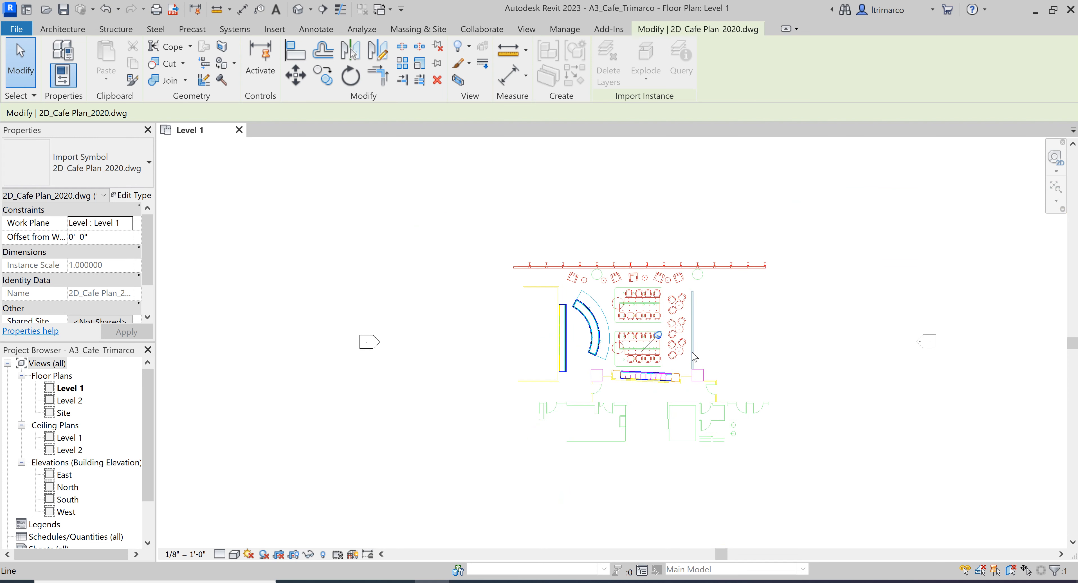
pyautogui.scroll(-2, 607, 361)
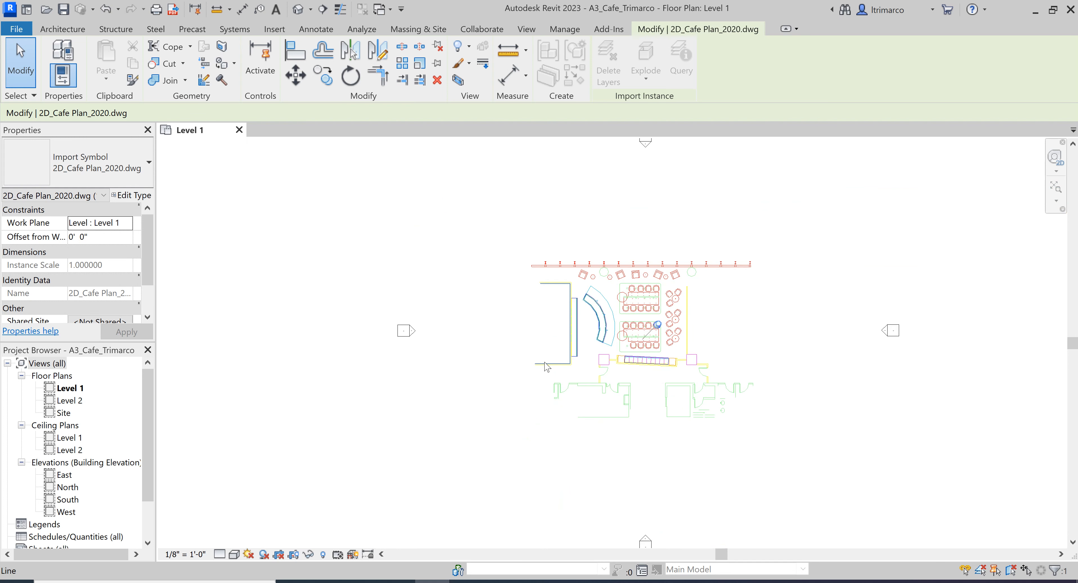
pyautogui.scroll(2, 546, 366)
pyautogui.moveTo(614, 349); pyautogui.dragTo(707, 351, button='middle')
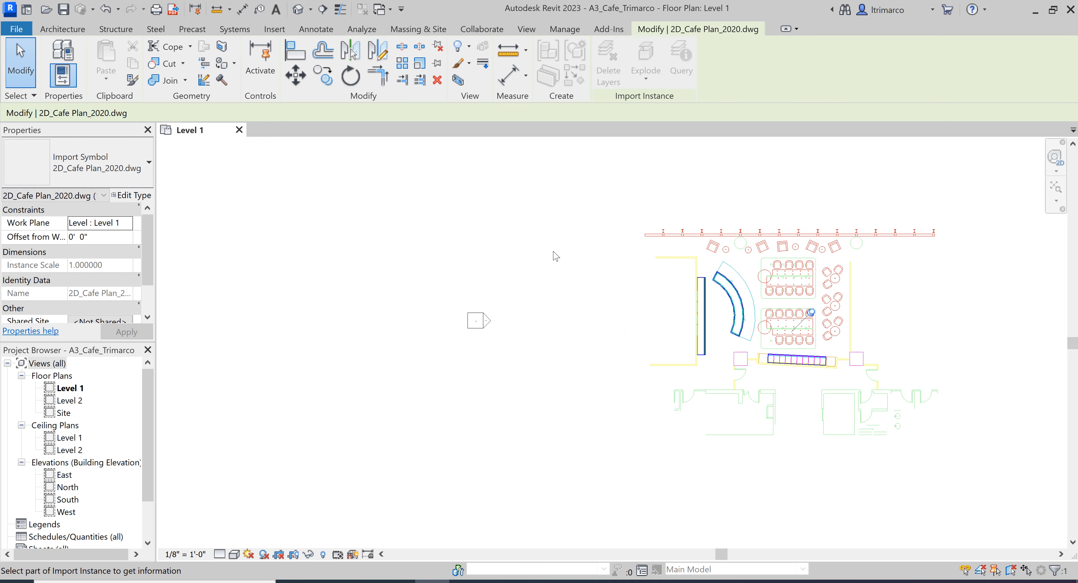
# Step: Examine the layers of 2D_Cafe Plan_2020.dwg in Level 1's imported-category visibility overrides, and leave without changing any
pyautogui.click(526, 29)
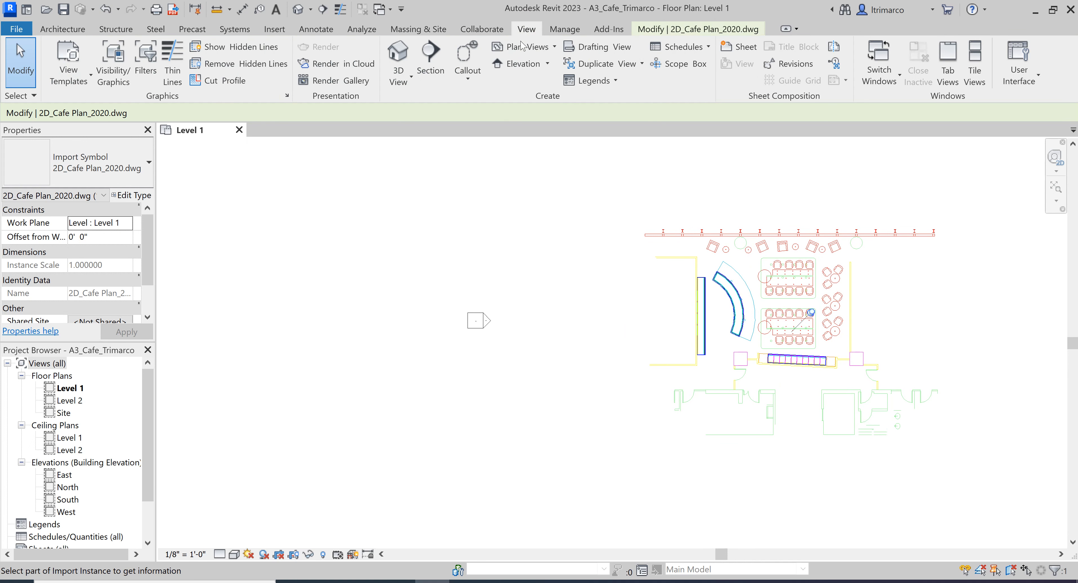
pyautogui.click(119, 83)
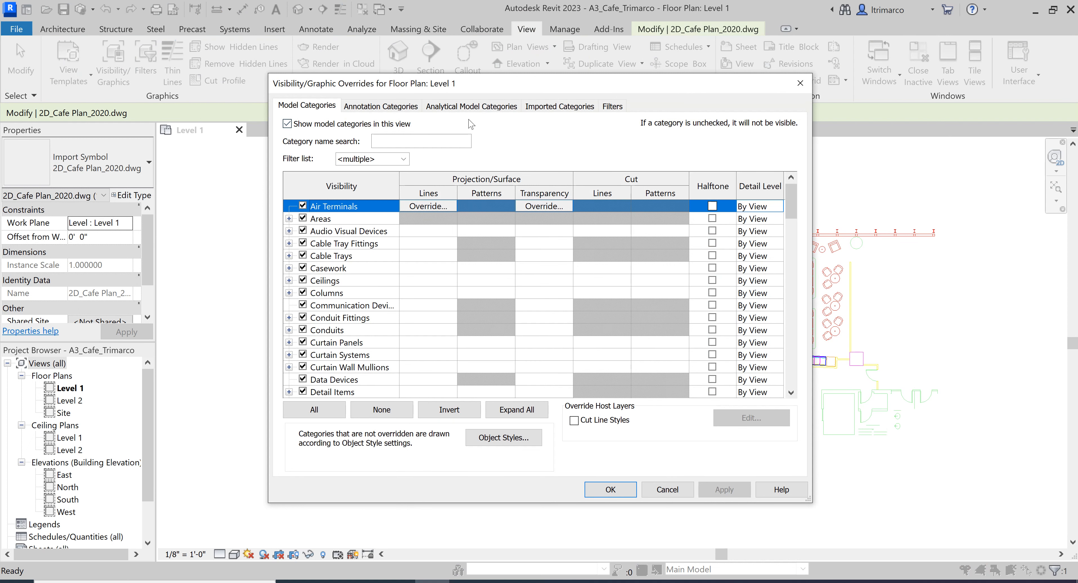
pyautogui.click(547, 113)
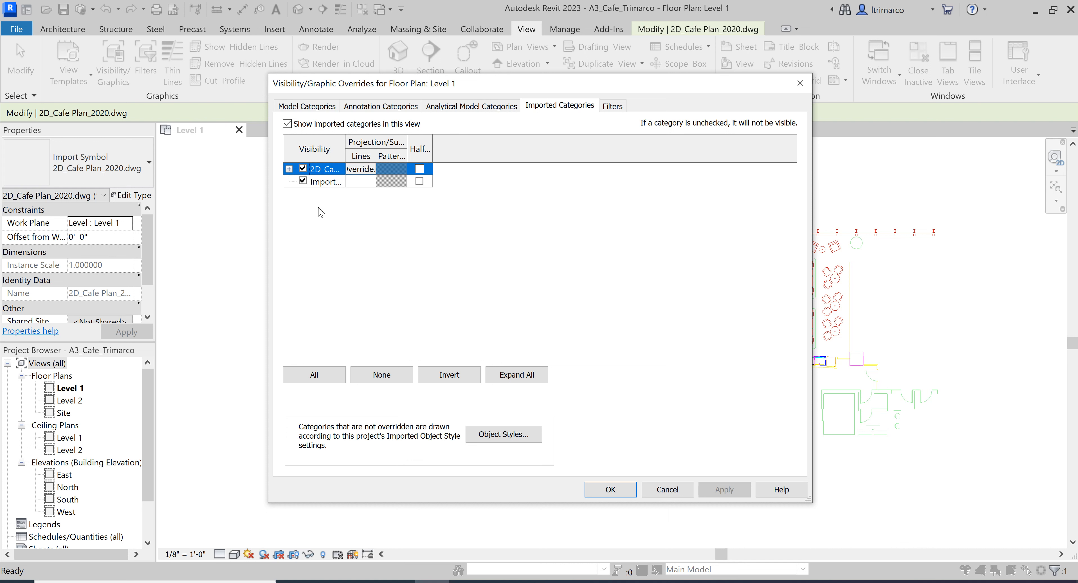
pyautogui.moveTo(345, 150); pyautogui.dragTo(435, 149)
pyautogui.click(289, 169)
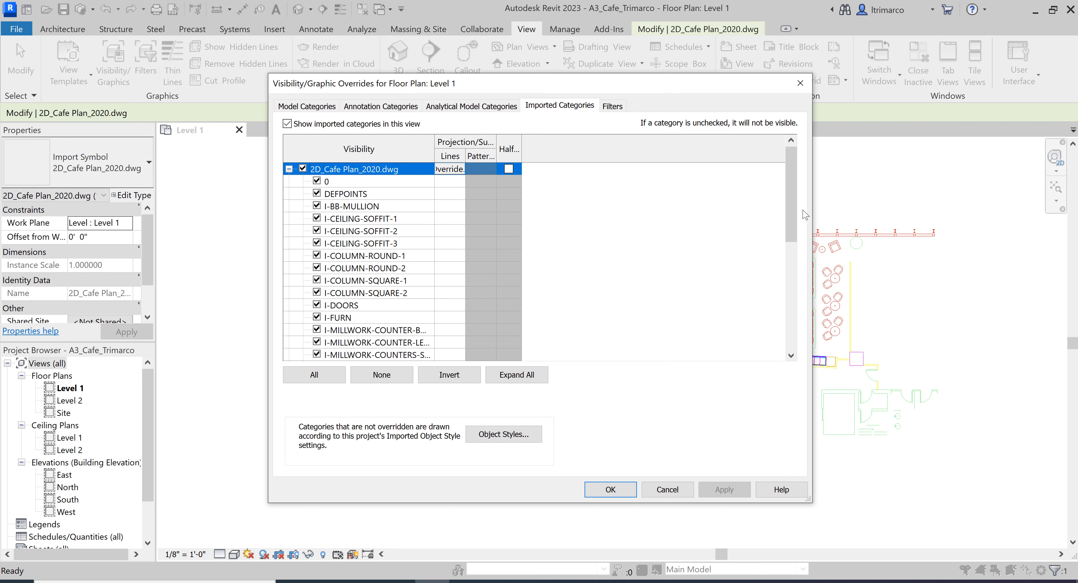
pyautogui.scroll(-3, 801, 274)
pyautogui.scroll(-3, 801, 277)
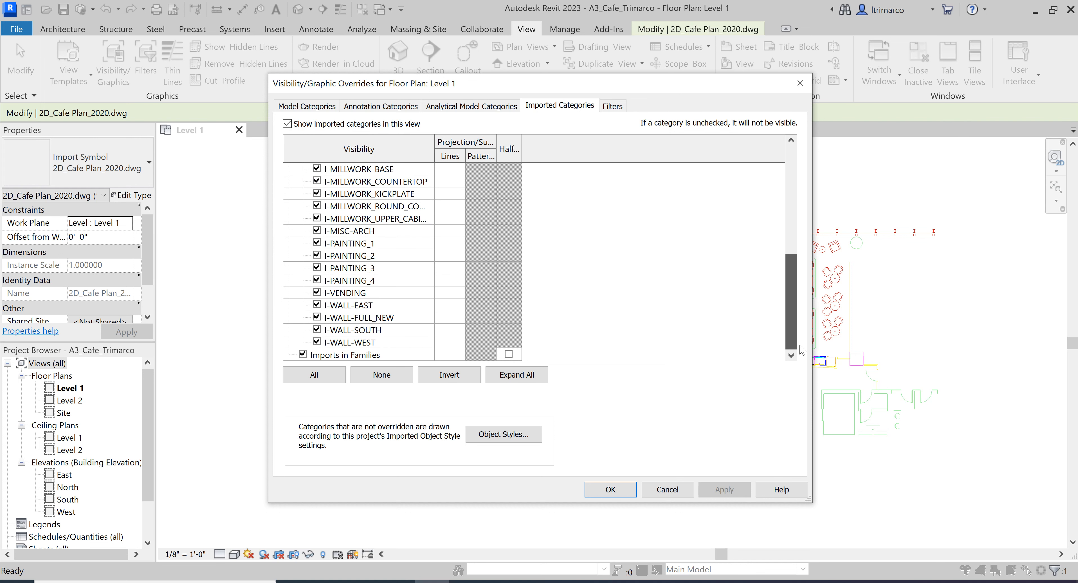
pyautogui.scroll(6, 801, 347)
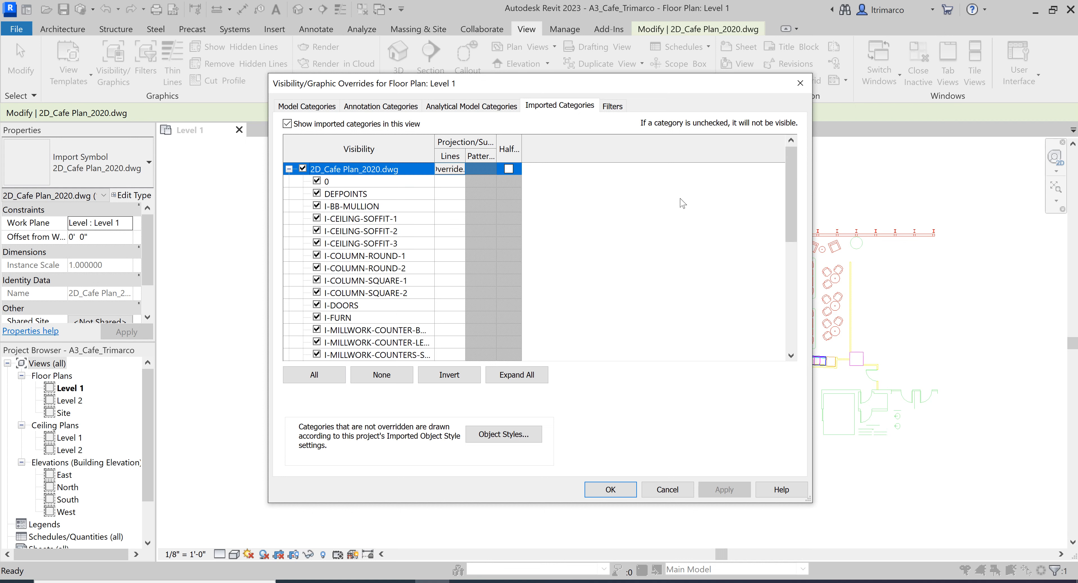
pyautogui.moveTo(436, 155); pyautogui.dragTo(514, 154)
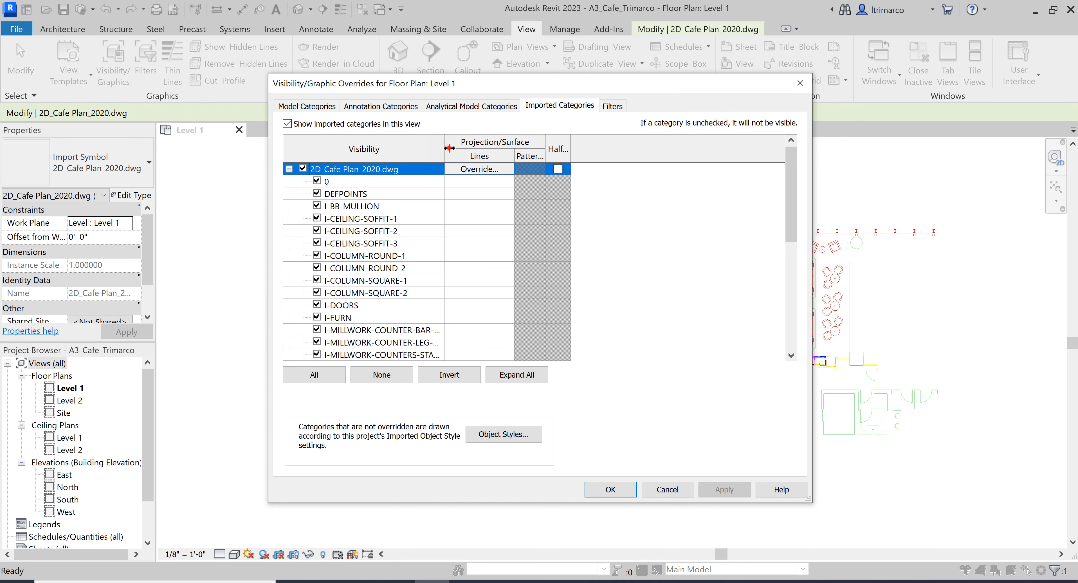
pyautogui.moveTo(445, 149); pyautogui.dragTo(464, 149)
pyautogui.click(668, 491)
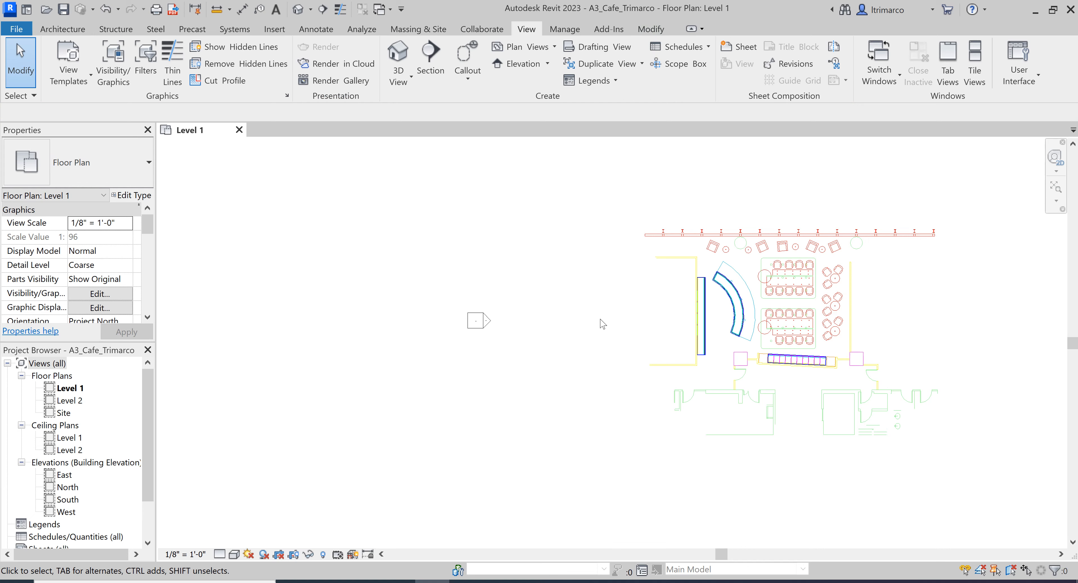
pyautogui.press('v')
pyautogui.press('g')
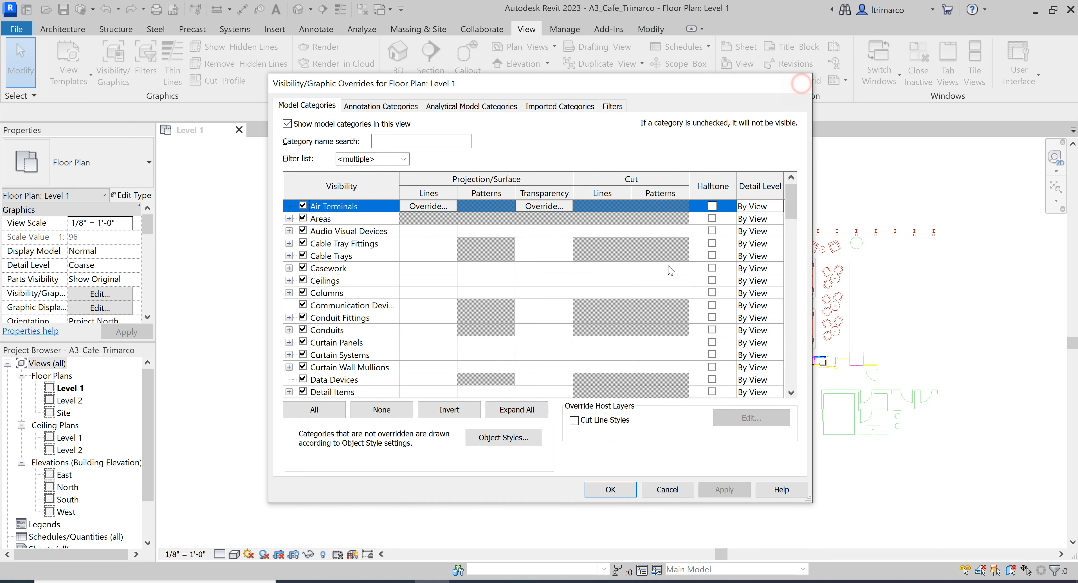
pyautogui.click(800, 83)
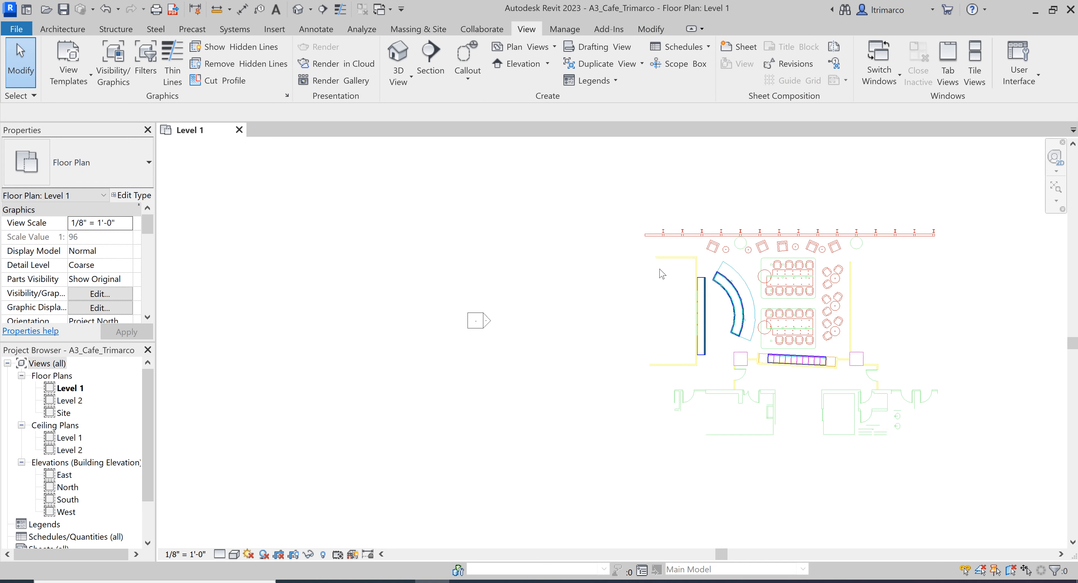
pyautogui.click(472, 408)
pyautogui.press('v')
pyautogui.press('g')
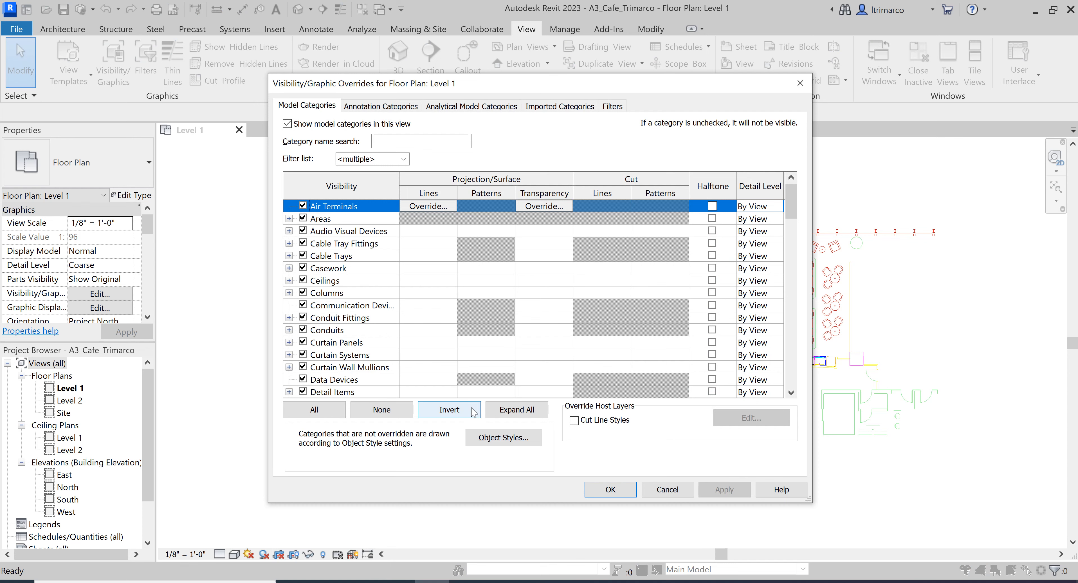
pyautogui.click(667, 489)
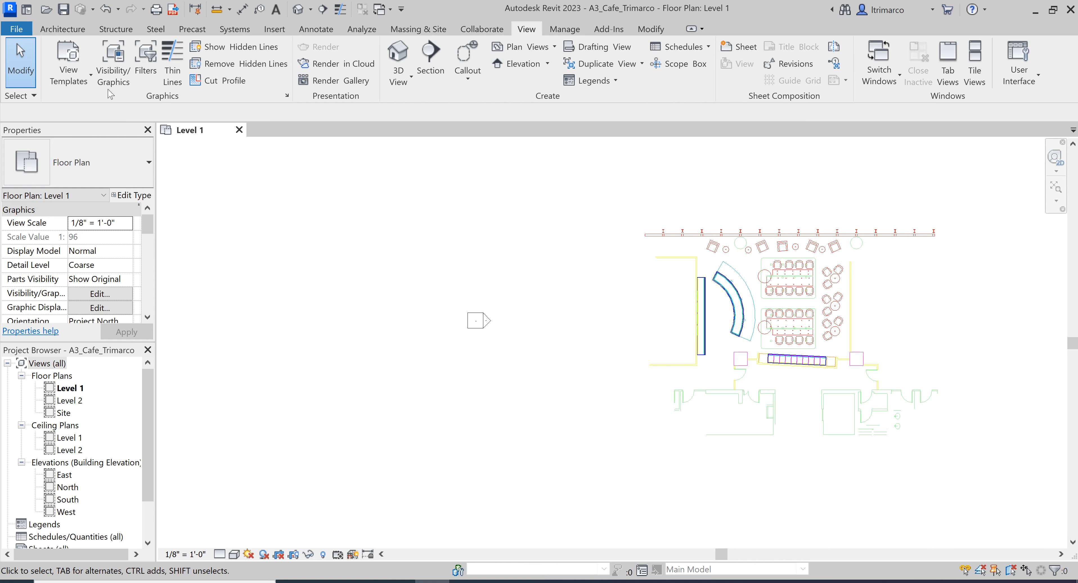
# Step: List the layers of 2D_Cafe Plan_2020.dwg in Level 1's imported-category overrides, with full layer names readable and the plan unobstructed
pyautogui.click(117, 77)
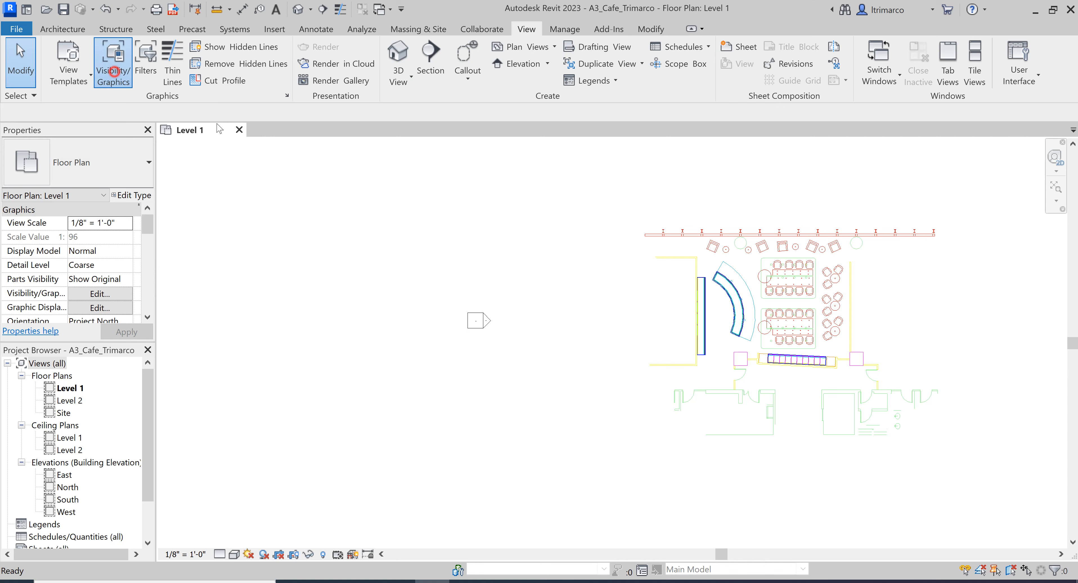
pyautogui.moveTo(528, 83); pyautogui.dragTo(332, 84)
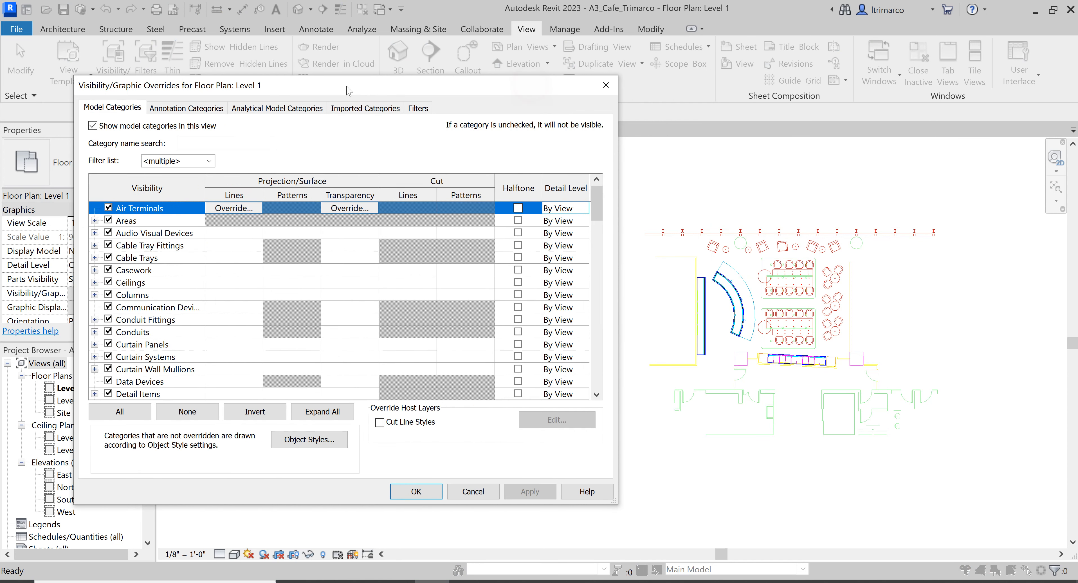
pyautogui.click(348, 110)
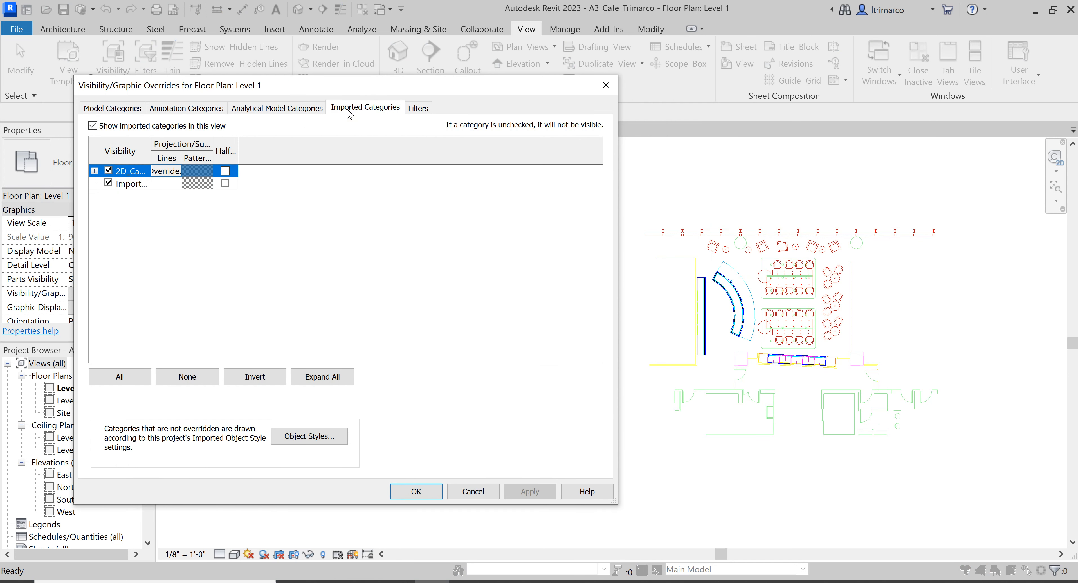
pyautogui.moveTo(153, 147); pyautogui.dragTo(536, 158)
pyautogui.click(95, 171)
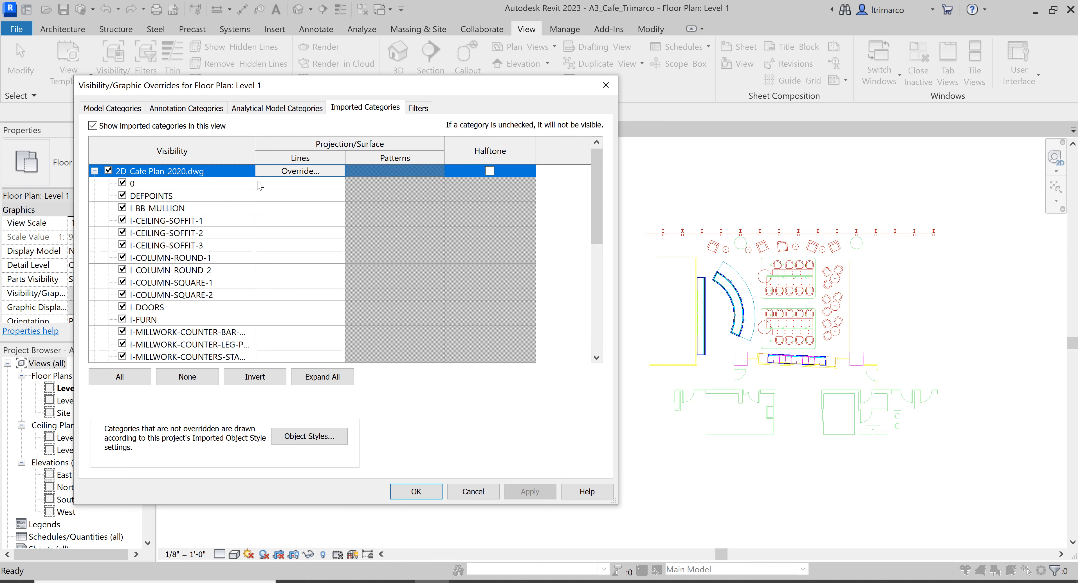
pyautogui.moveTo(255, 159); pyautogui.dragTo(326, 158)
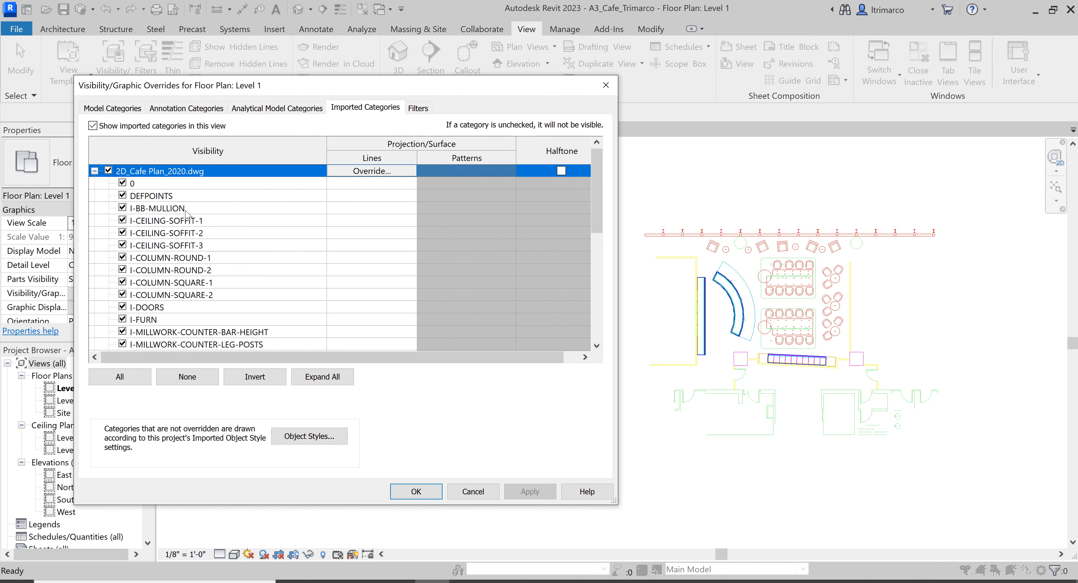
# Step: Select all layers of 2D_Cafe Plan_2020.dwg from 0 through I-WALL-WEST and open their projection line override beside the category list
pyautogui.click(146, 186)
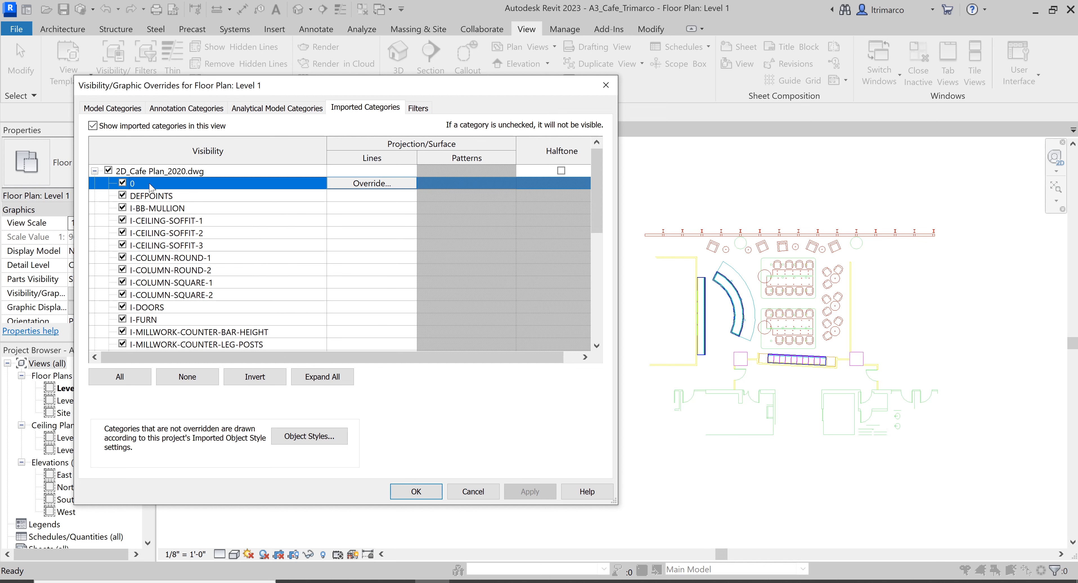
pyautogui.scroll(-7, 237, 280)
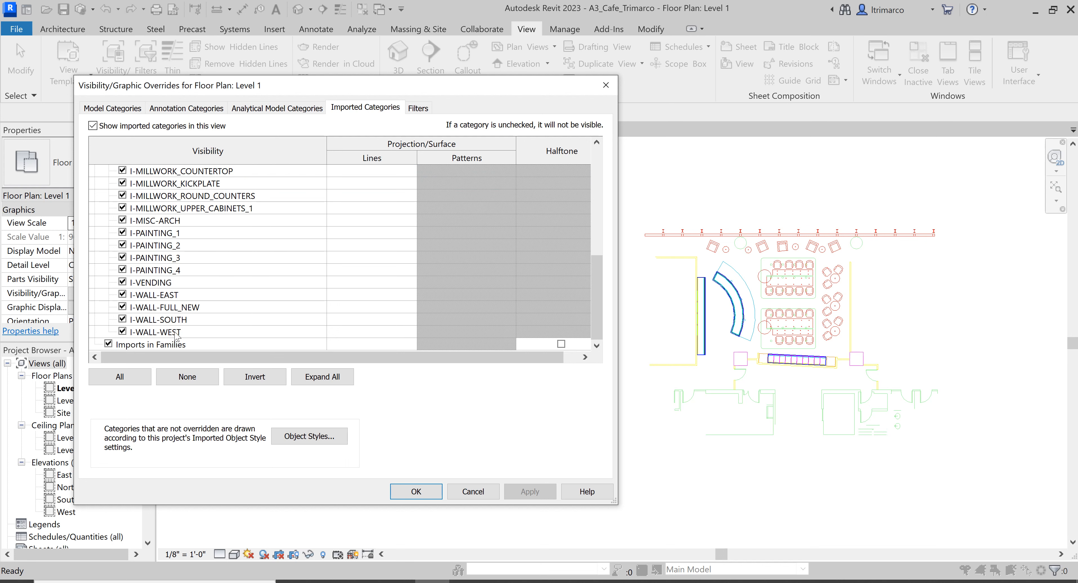
pyautogui.keyDown('shift'); pyautogui.click(177, 333); pyautogui.keyUp('shift')
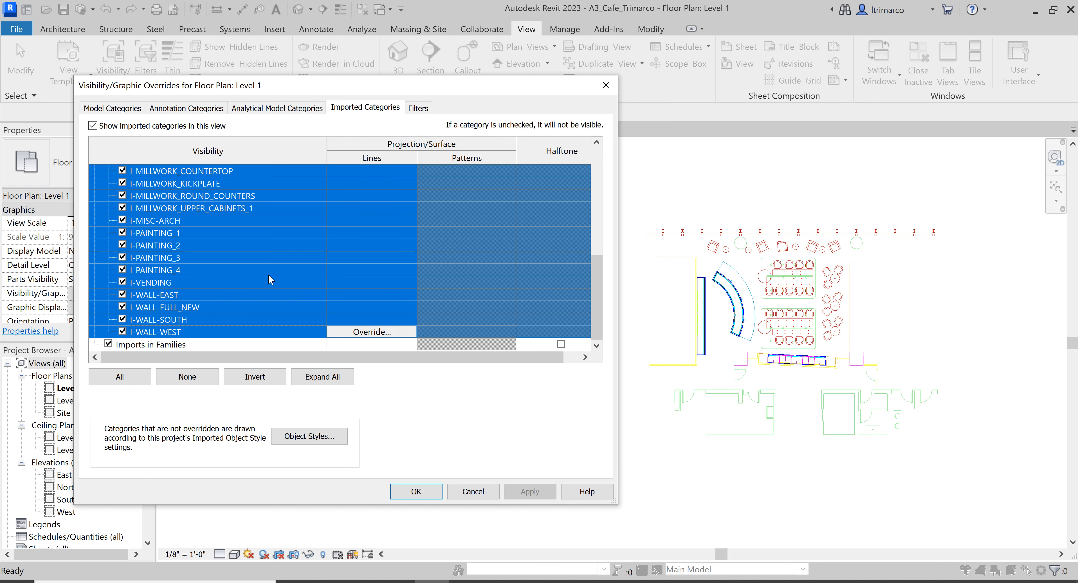
pyautogui.scroll(7, 275, 246)
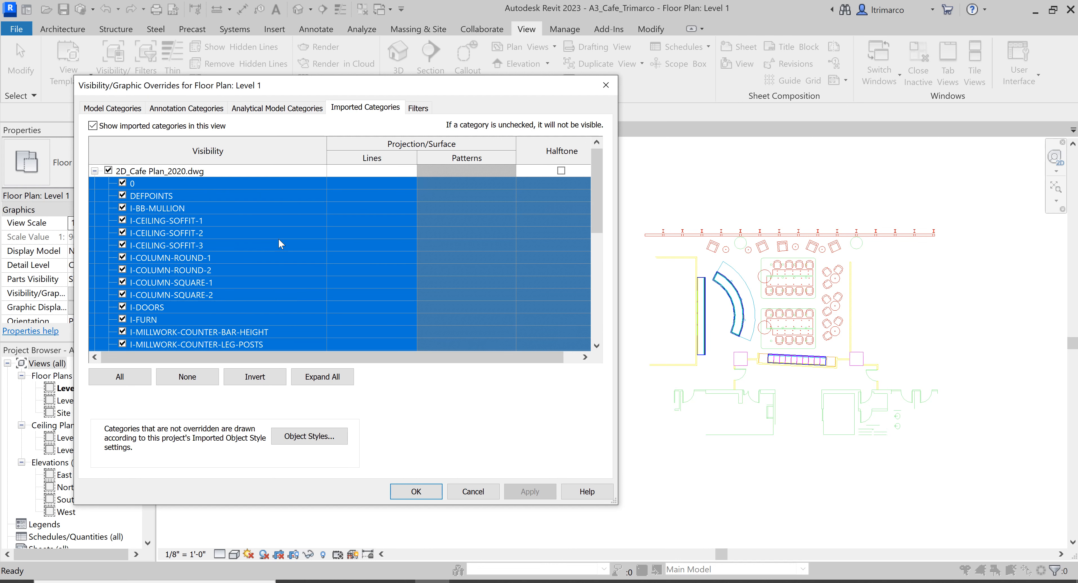
pyautogui.scroll(-7, 280, 244)
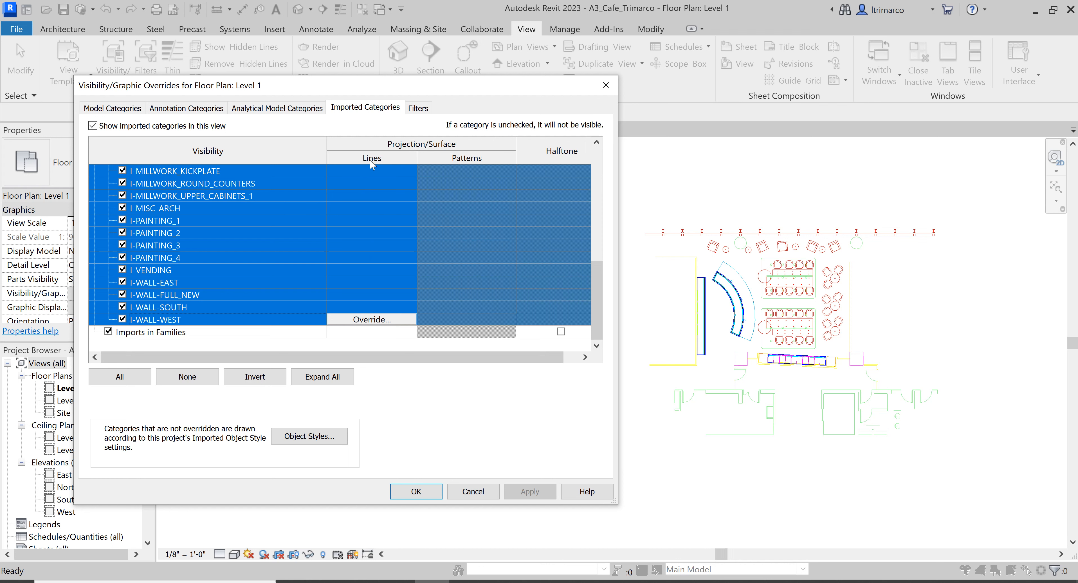
pyautogui.click(370, 320)
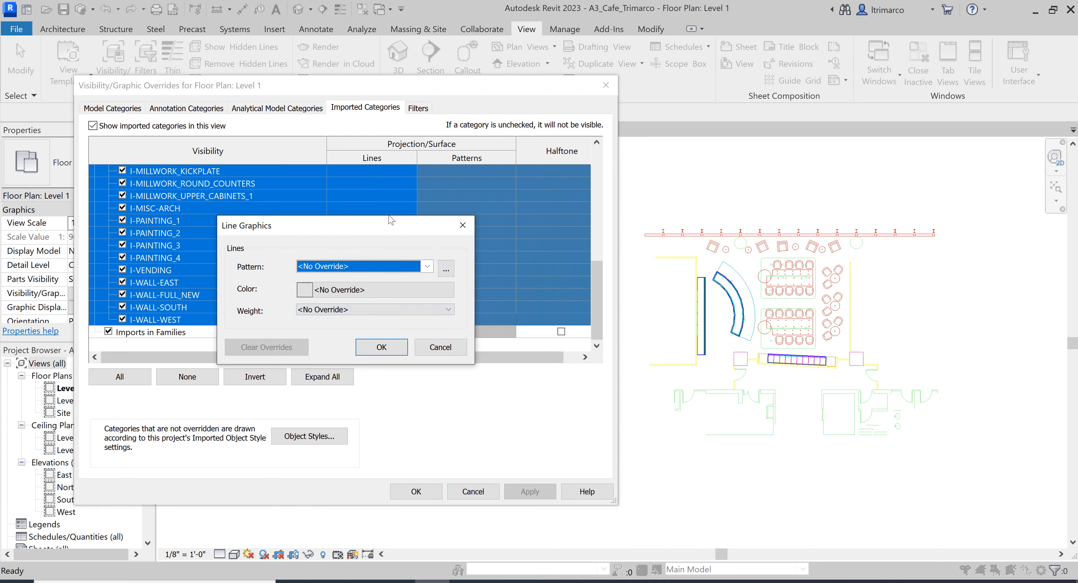
pyautogui.moveTo(390, 222); pyautogui.dragTo(641, 180)
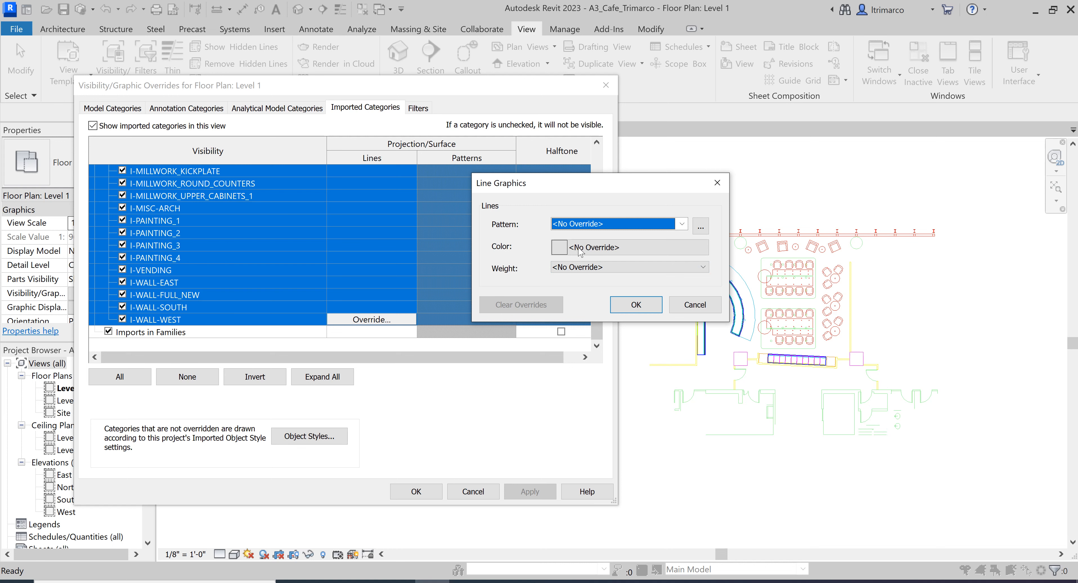
# Step: Set the selected layers' line override color to the dark purple basic color RGB 064-000-128, comparing it with the brighter RGB 128-000-255
pyautogui.click(598, 250)
pyautogui.click(565, 118)
pyautogui.moveTo(599, 147); pyautogui.dragTo(560, 118)
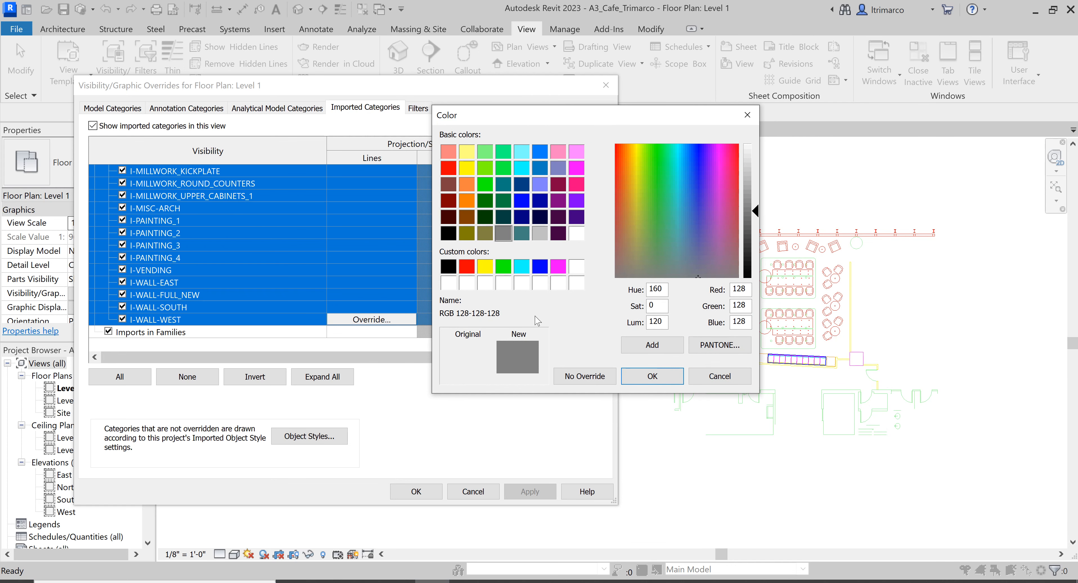
pyautogui.click(581, 205)
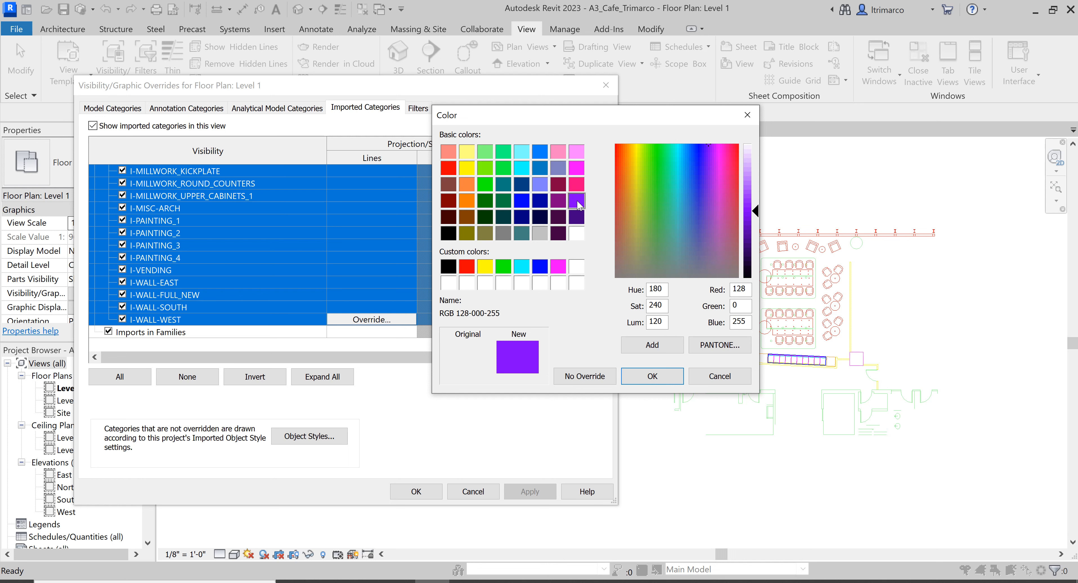
pyautogui.click(577, 217)
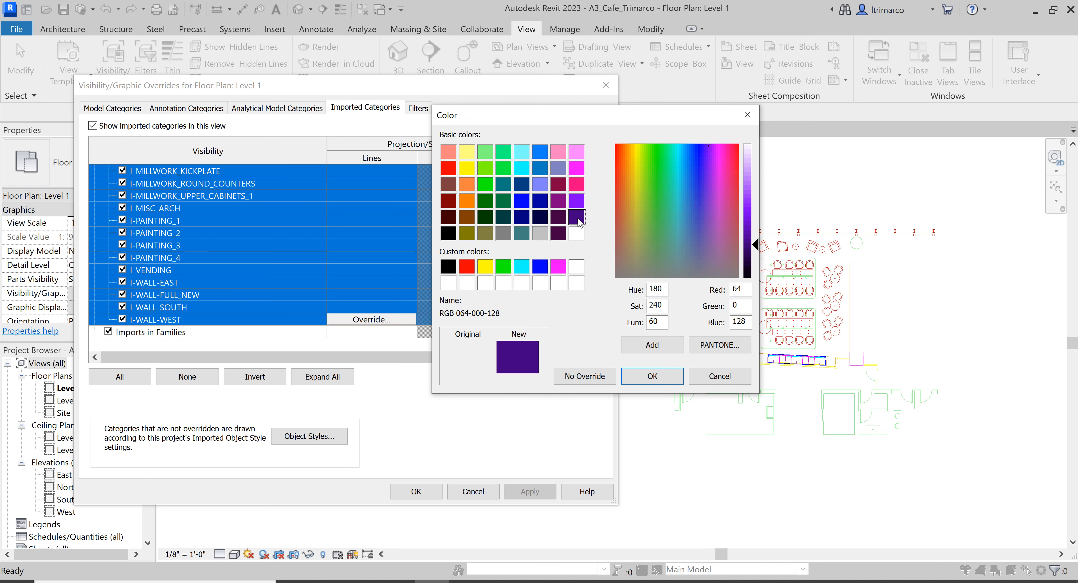
pyautogui.click(577, 201)
pyautogui.click(578, 217)
pyautogui.click(577, 201)
pyautogui.click(578, 217)
pyautogui.click(577, 200)
pyautogui.click(577, 217)
pyautogui.click(653, 376)
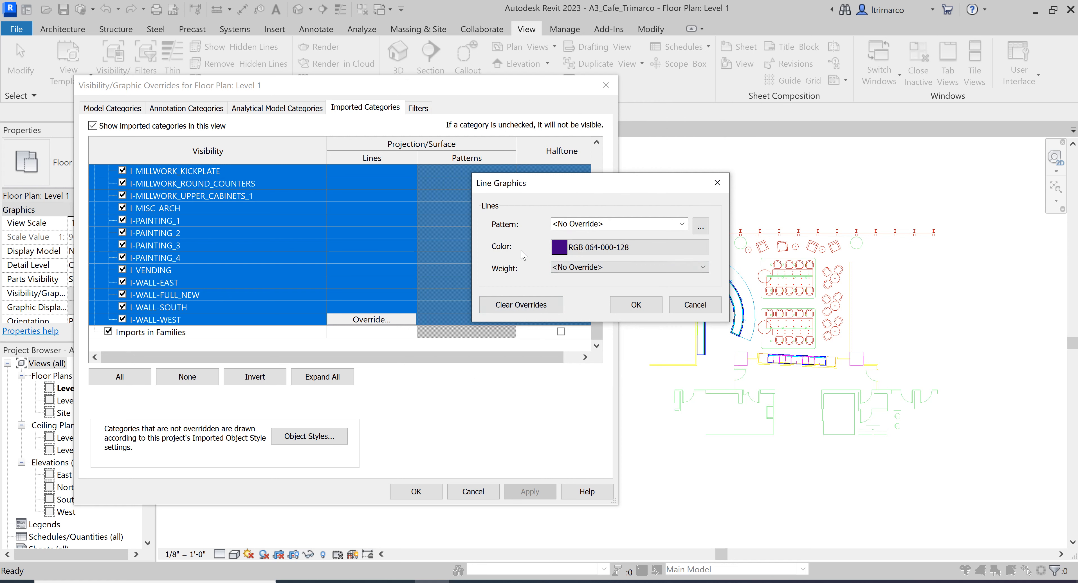
# Step: Accept the line graphics override, apply it to the Level 1 view, and close the visibility overrides
pyautogui.click(636, 305)
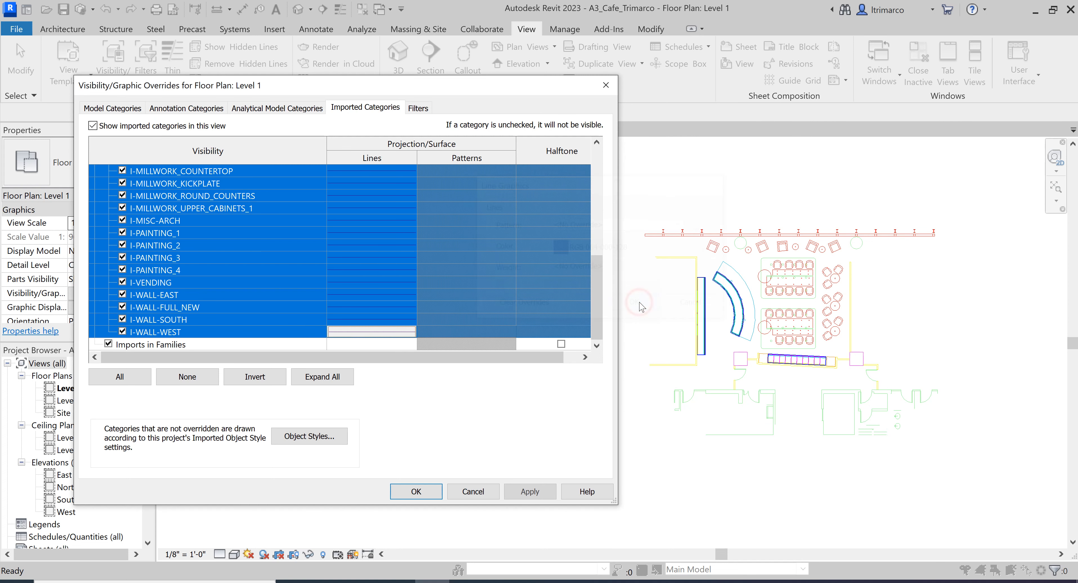
pyautogui.click(530, 493)
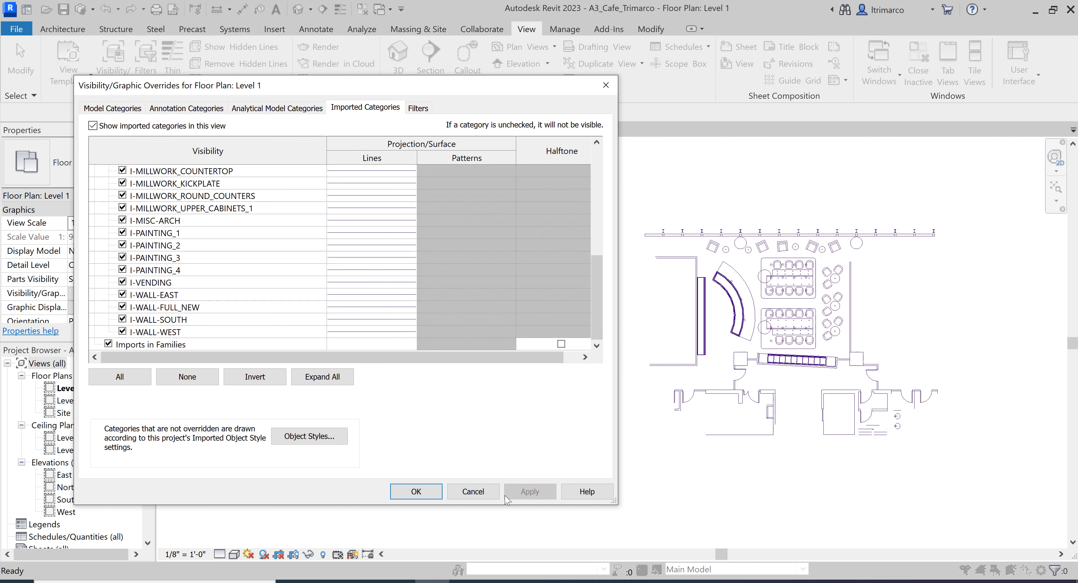
pyautogui.click(417, 492)
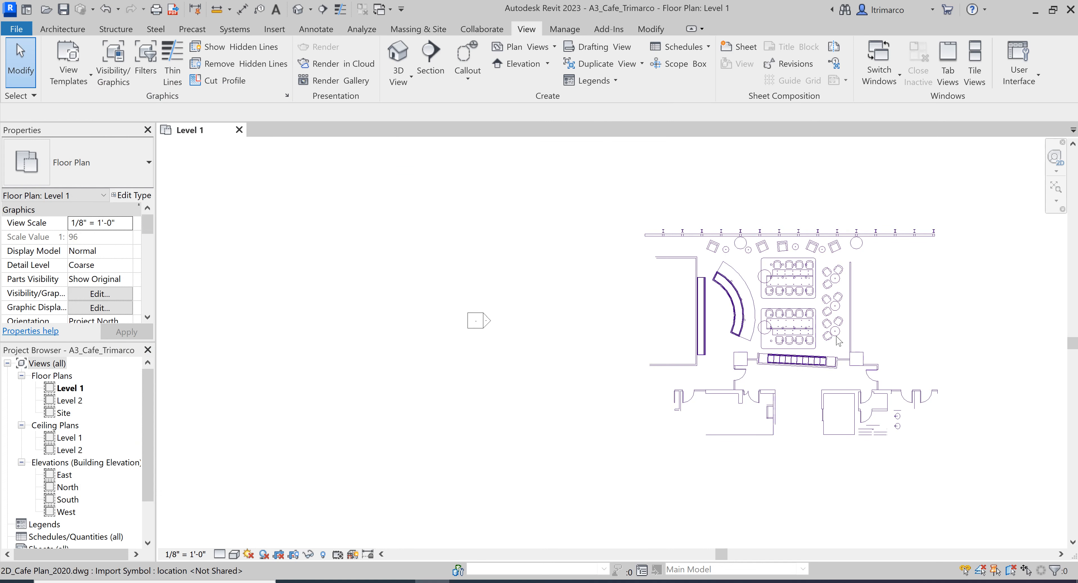
# Step: Examine the linked cafe plan's recolored linework in Level 1, both close up and as a whole within the elevation markers
pyautogui.scroll(-1, 707, 415)
pyautogui.moveTo(745, 411); pyautogui.dragTo(598, 412, button='middle')
pyautogui.scroll(2, 636, 414)
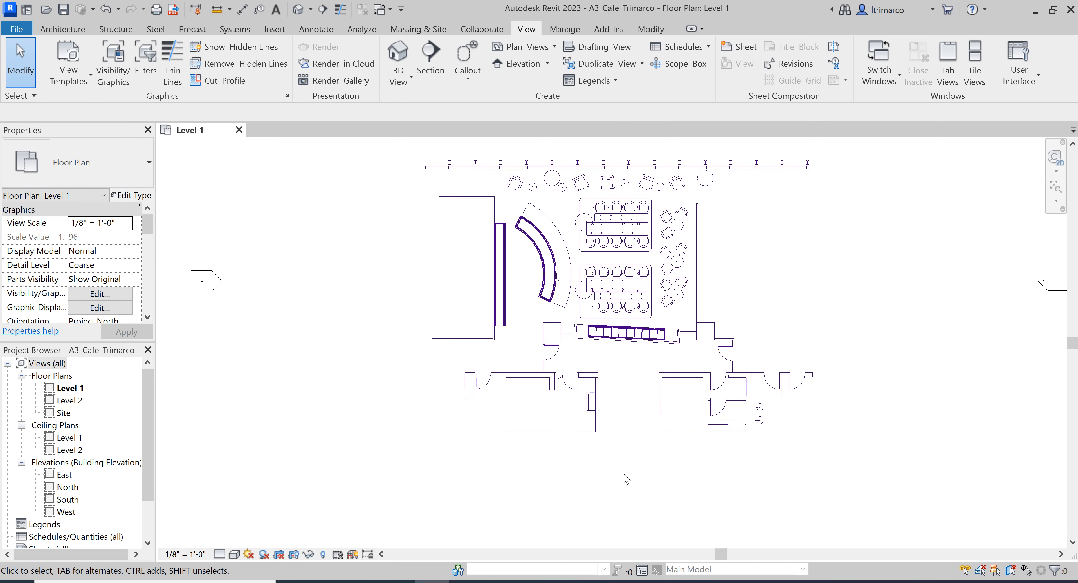
pyautogui.scroll(3, 651, 291)
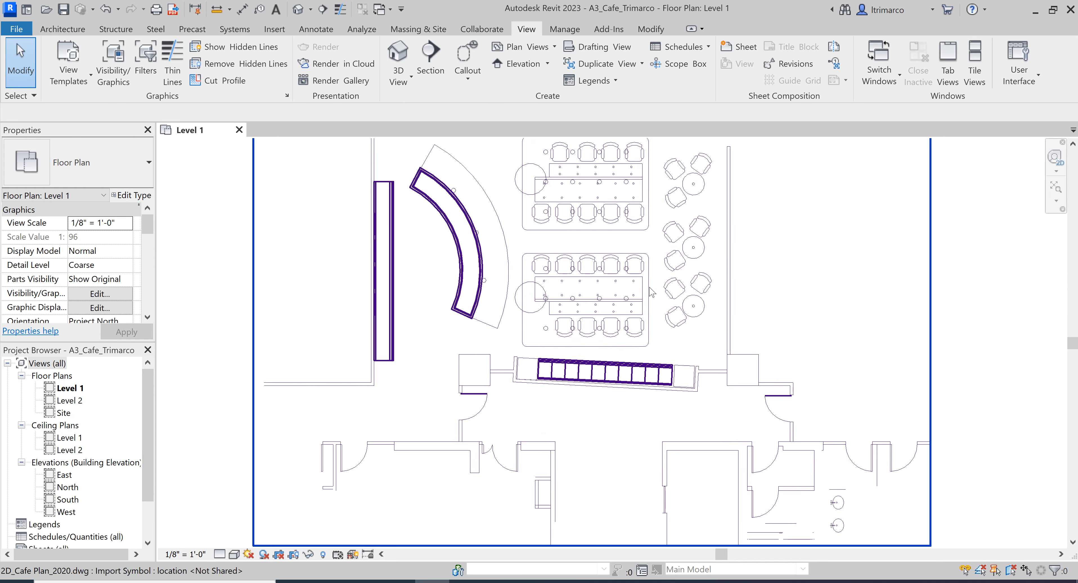
pyautogui.scroll(4, 716, 237)
pyautogui.scroll(-2, 718, 247)
pyautogui.scroll(-4, 713, 268)
pyautogui.scroll(-2, 683, 486)
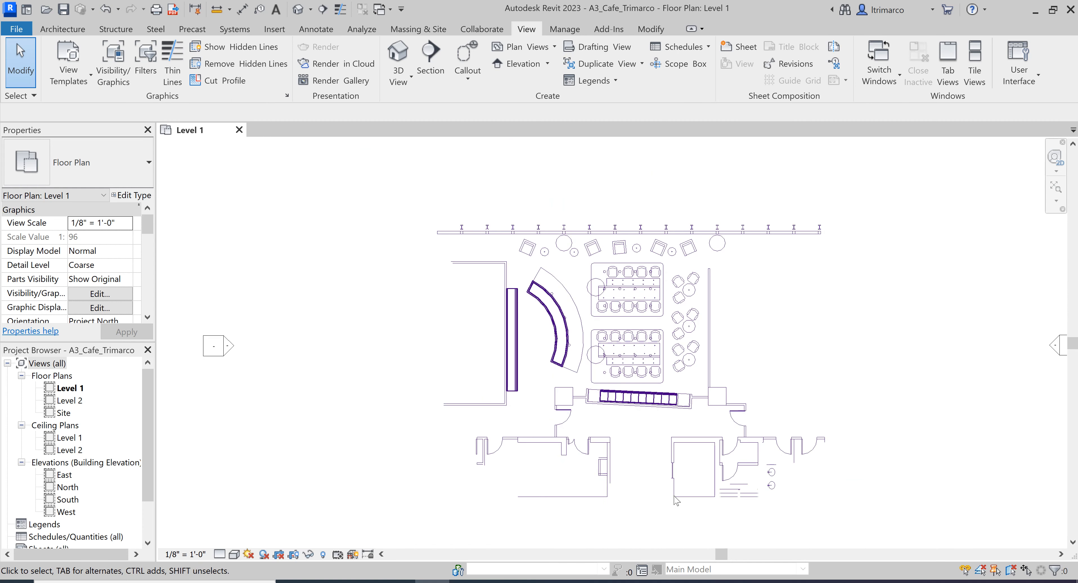
pyautogui.scroll(-3, 691, 402)
pyautogui.scroll(-1, 739, 422)
pyautogui.moveTo(739, 423); pyautogui.dragTo(681, 383, button='middle')
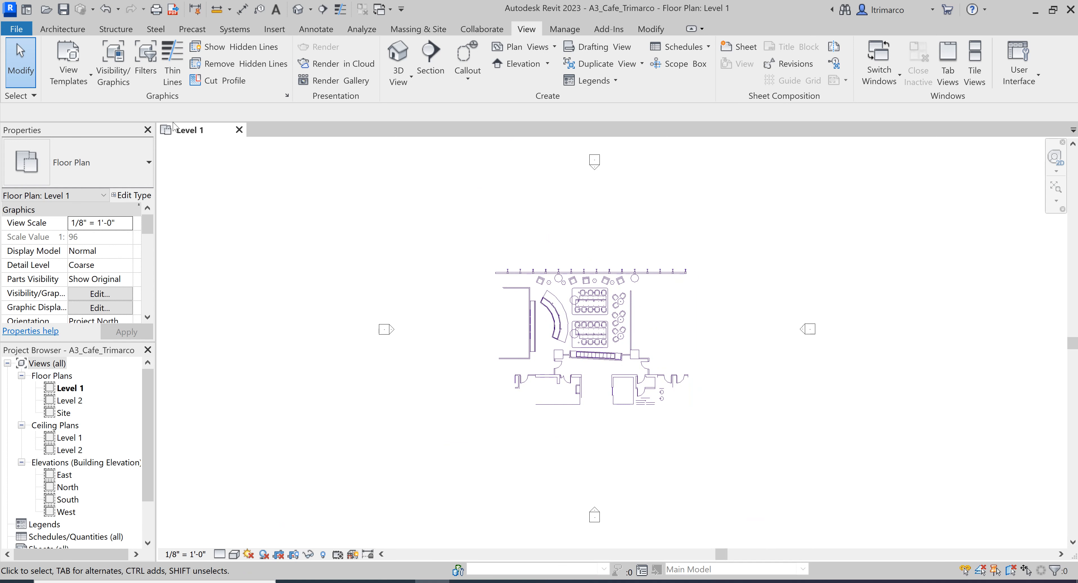
# Step: Save the project, and compare the current project file with its .0001 backup in File Explorer's Revit > Project Files folder
pyautogui.hotkey('ctrl', 's')
pyautogui.moveTo(361, 581)
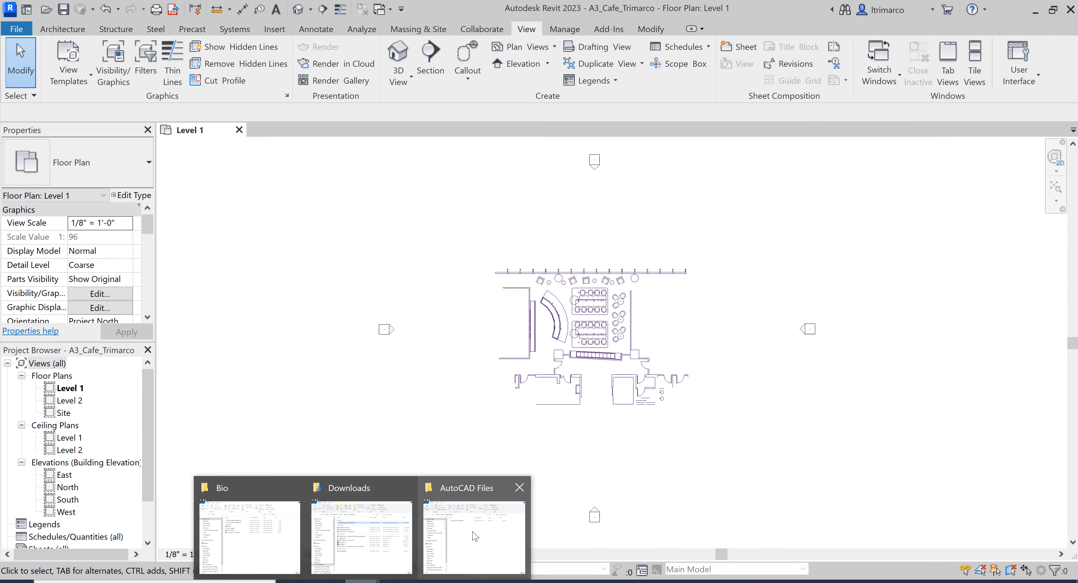
pyautogui.click(477, 530)
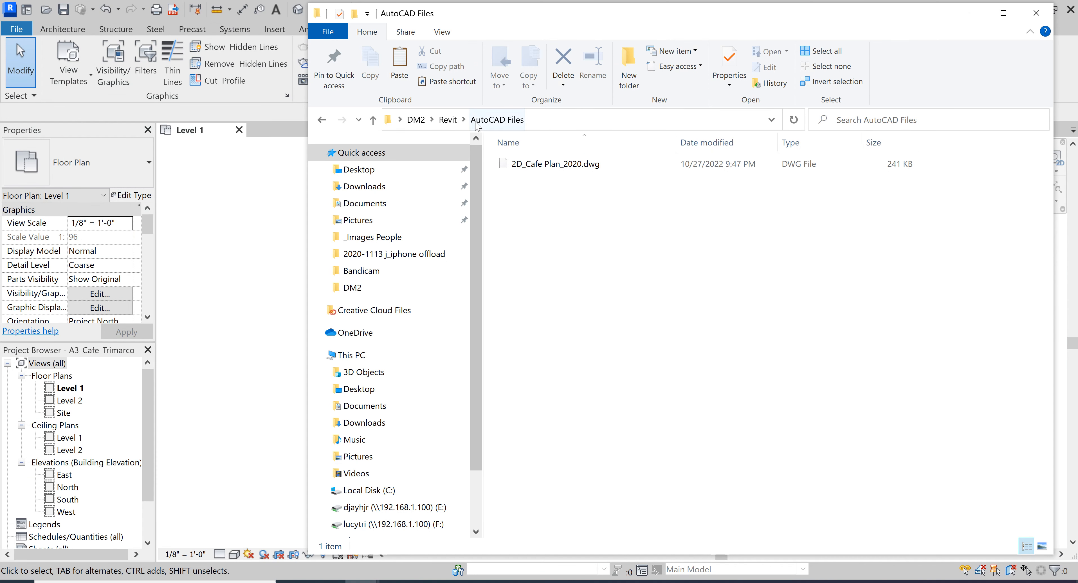
pyautogui.click(446, 120)
pyautogui.doubleClick(524, 197)
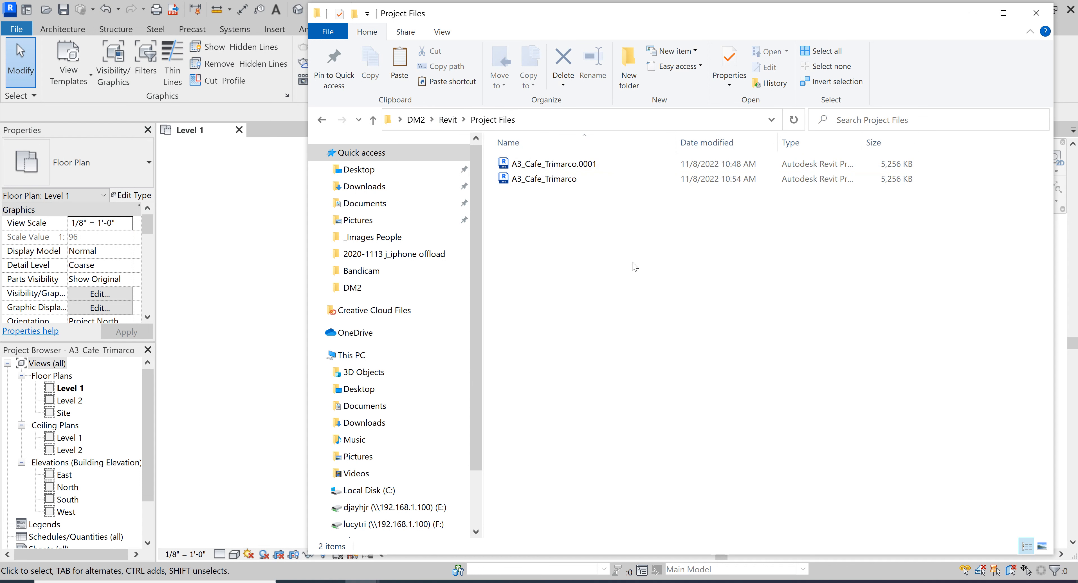
pyautogui.moveTo(862, 145); pyautogui.dragTo(918, 146)
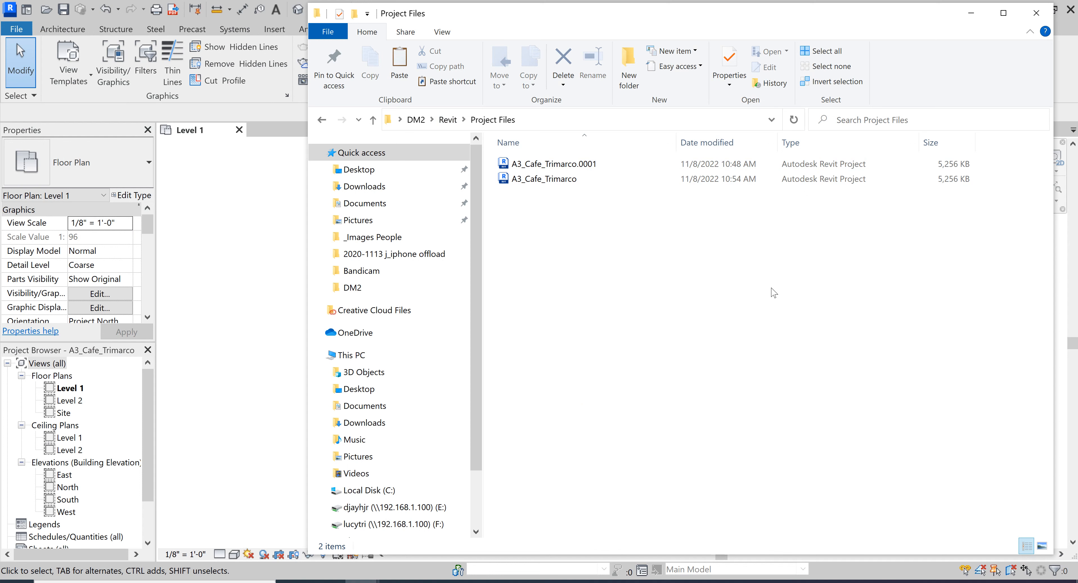
pyautogui.click(548, 182)
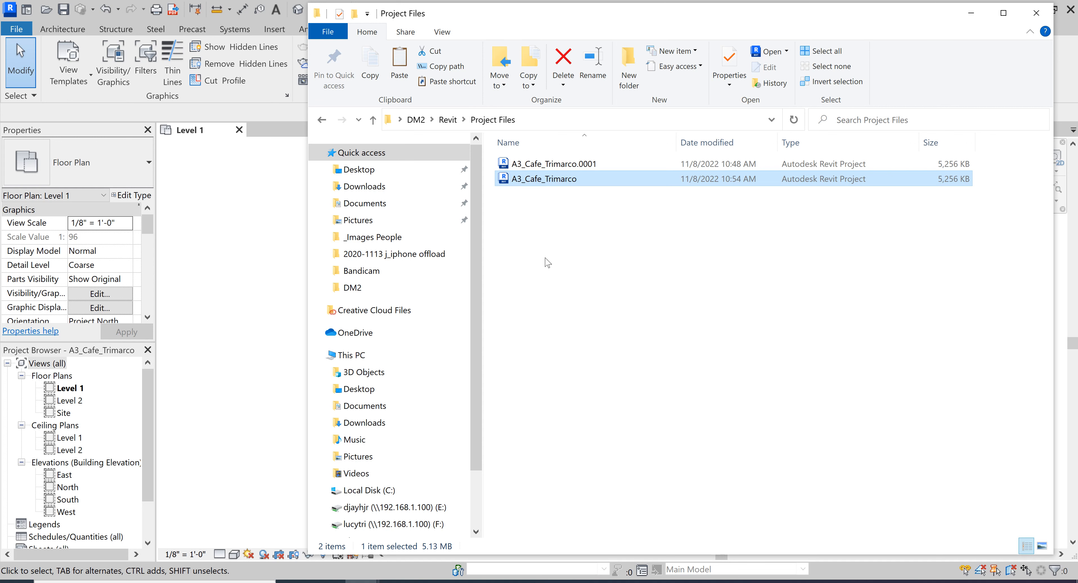
pyautogui.click(552, 165)
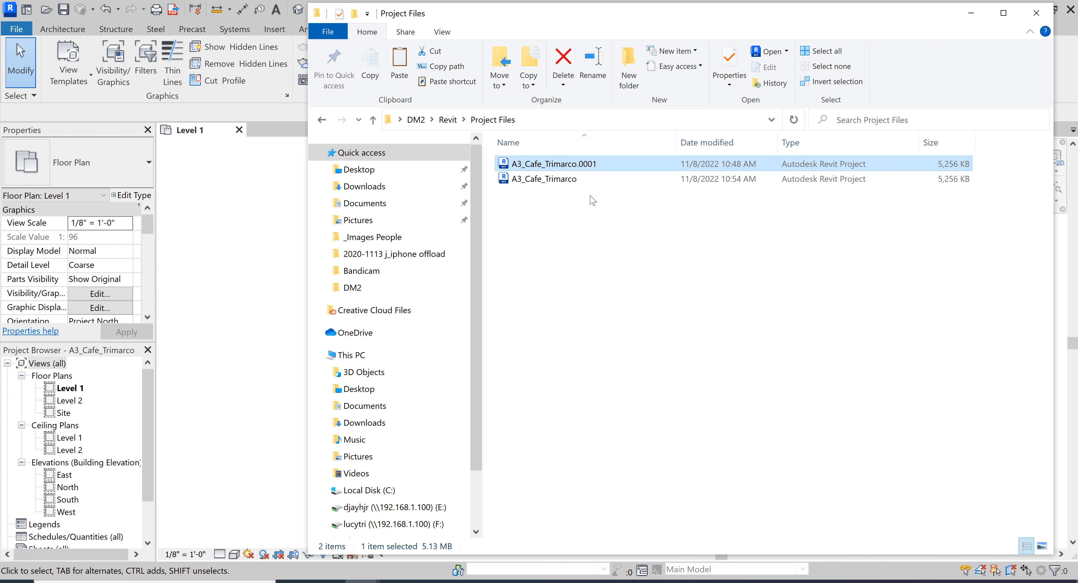
# Step: Review the Revit folder's AutoCAD Files, Families and Project Files subfolders in File Explorer, and switch back to Revit's Level 1 plan
pyautogui.click(448, 120)
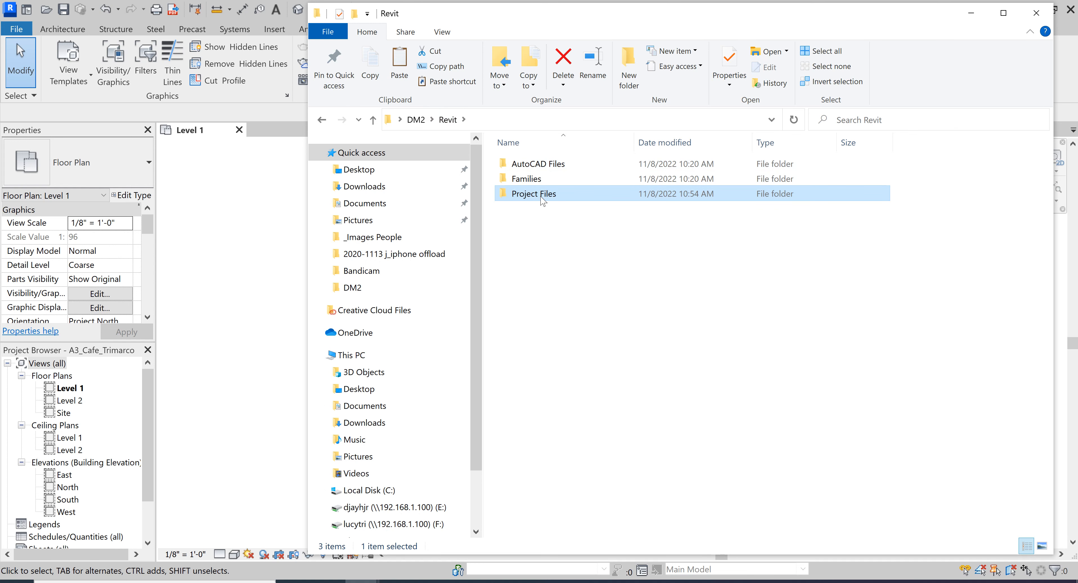
pyautogui.click(529, 181)
pyautogui.click(539, 166)
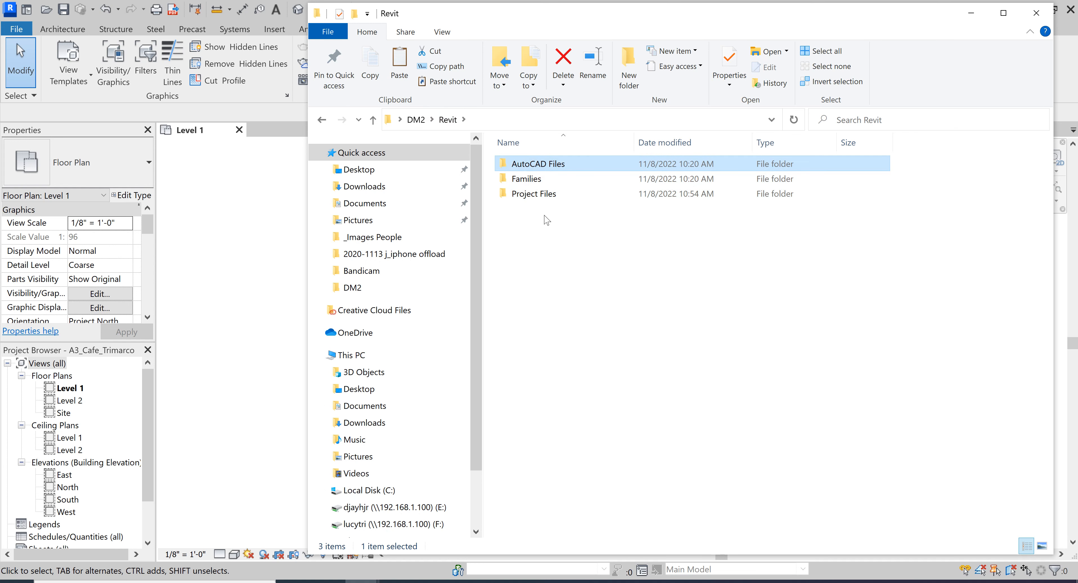
pyautogui.click(534, 195)
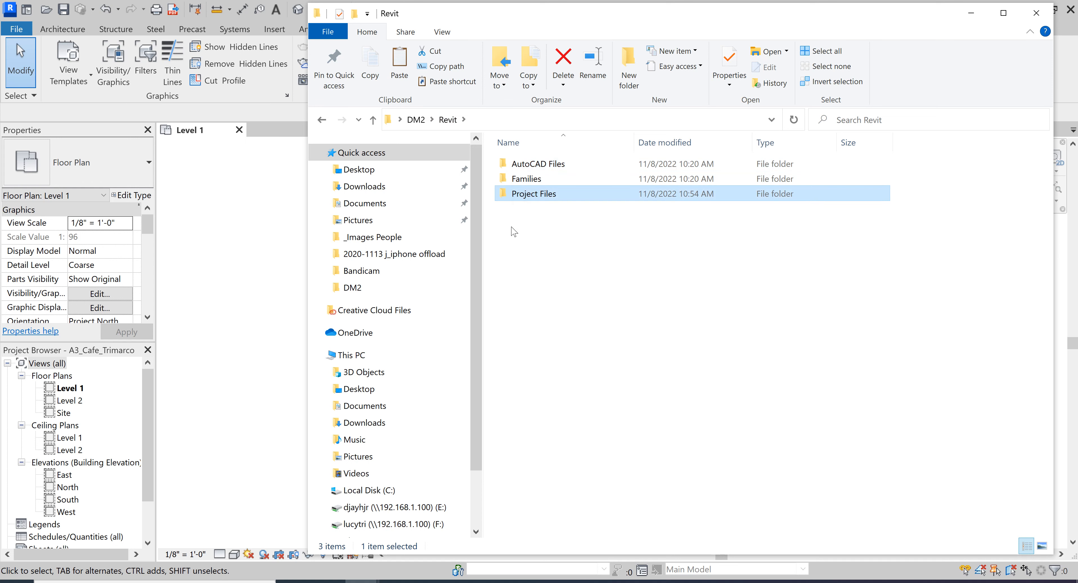
pyautogui.doubleClick(546, 195)
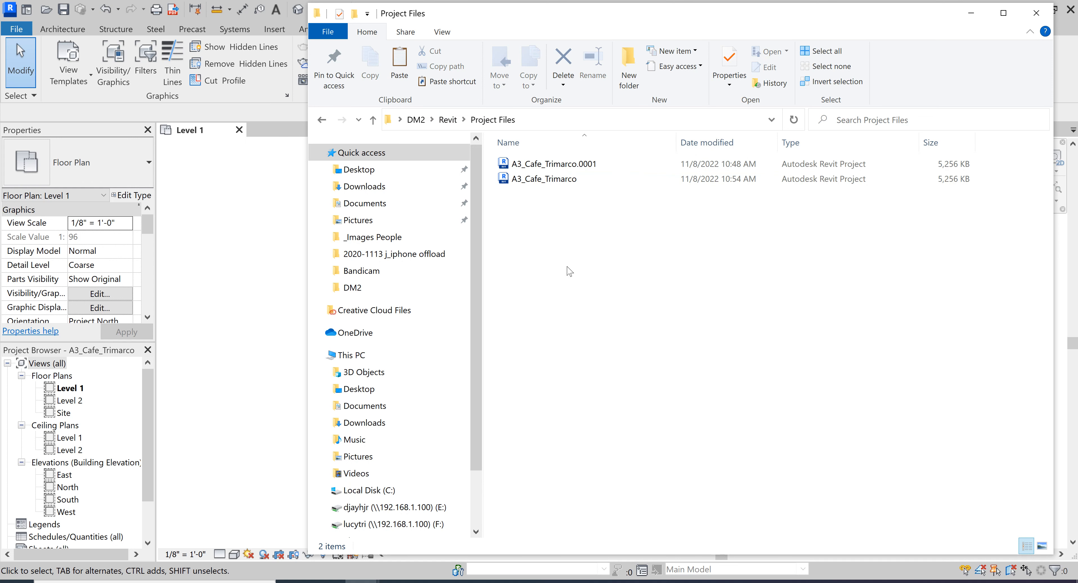
pyautogui.click(540, 186)
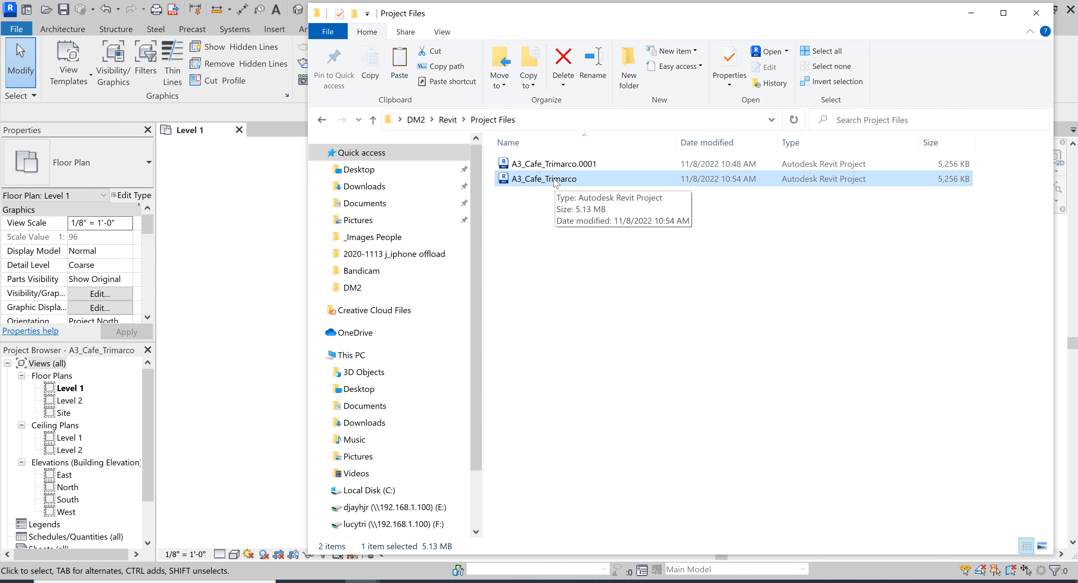
pyautogui.click(231, 186)
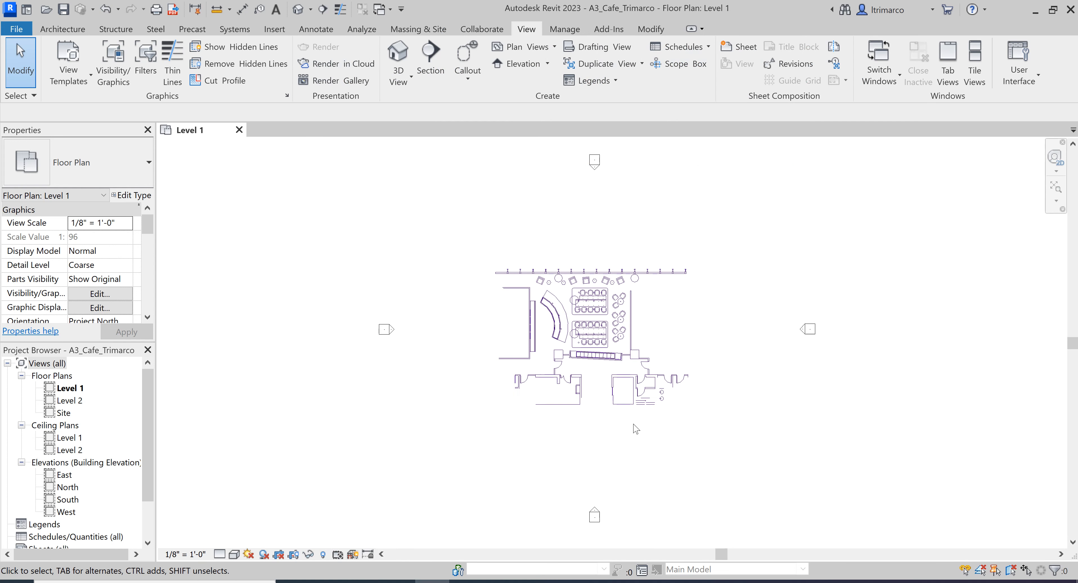
pyautogui.scroll(5, 634, 428)
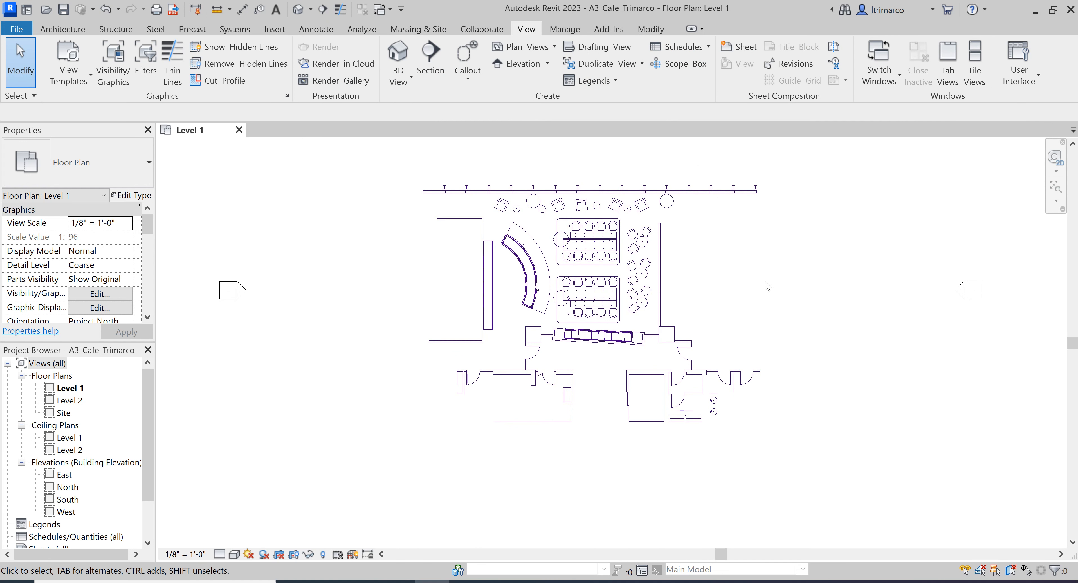